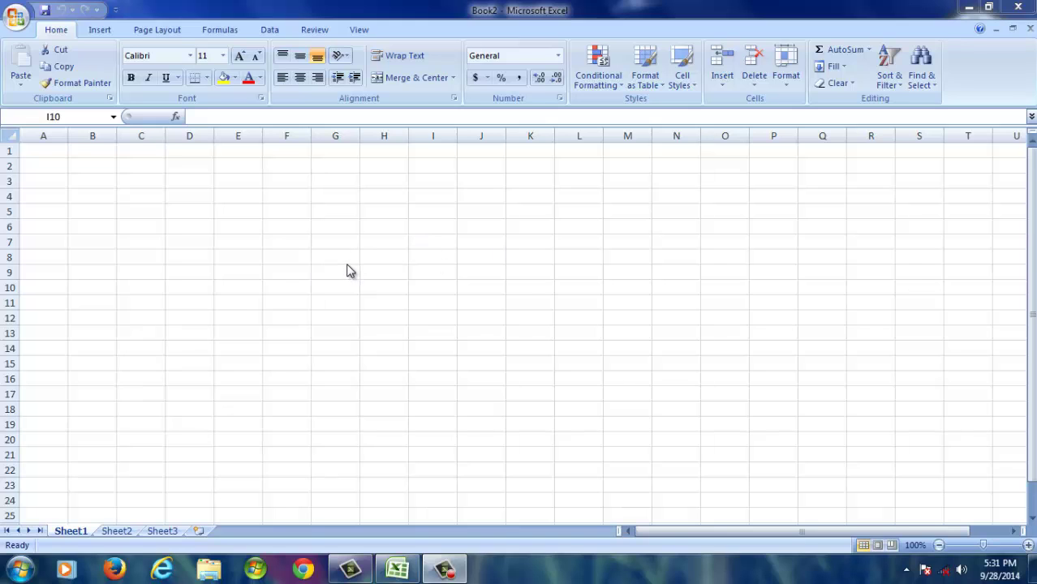
Step: Browse the Start menu's Microsoft Office program folder, then return to the worksheet
left_click(20, 571)
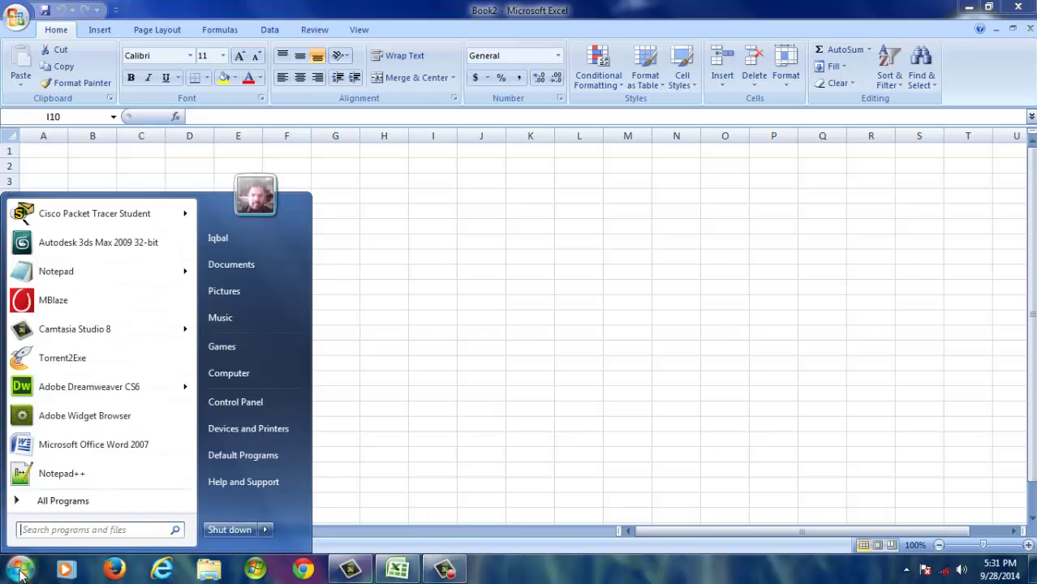
left_click(92, 503)
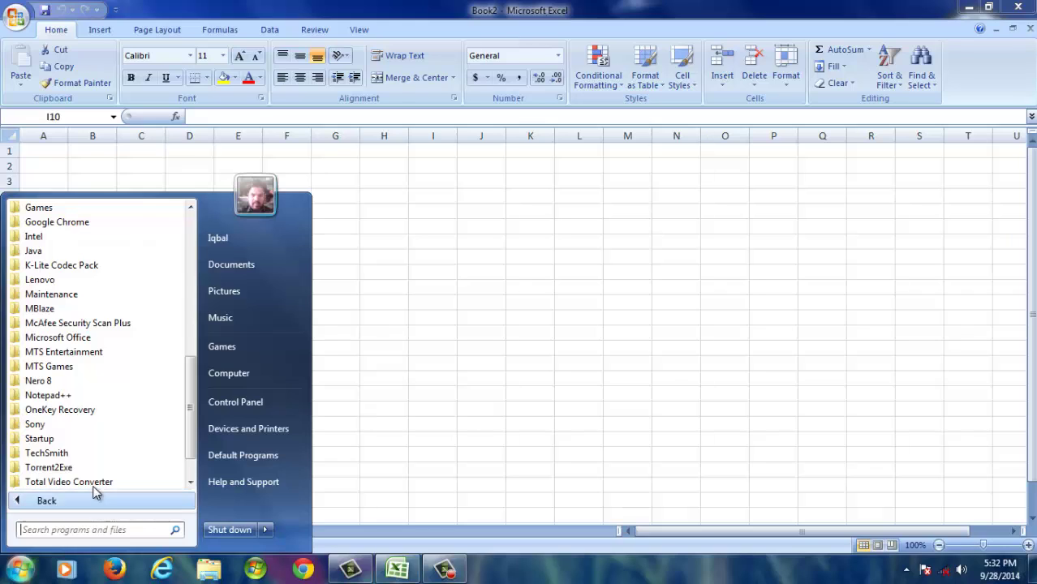
left_click(91, 342)
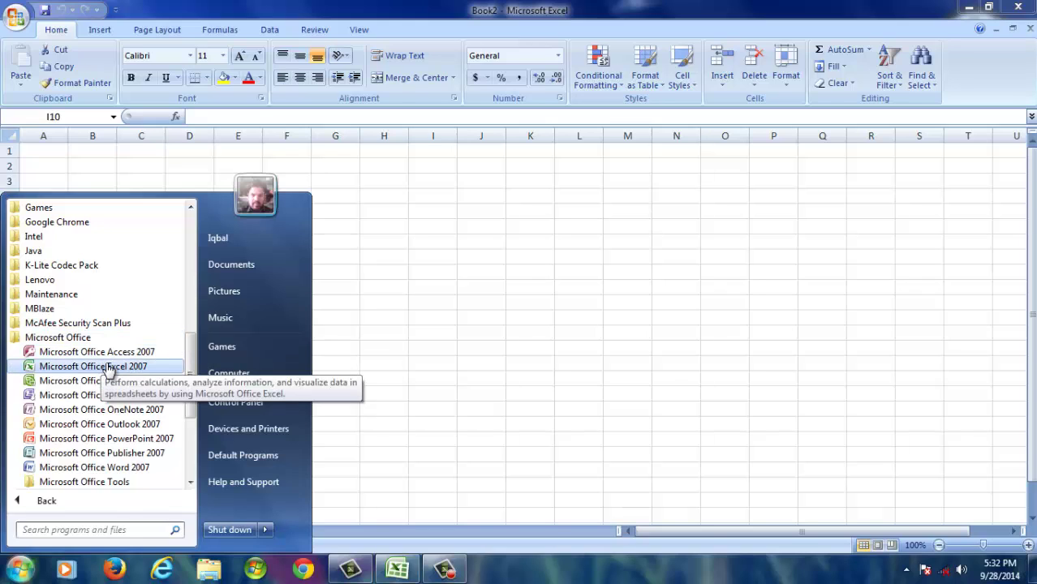
left_click(443, 294)
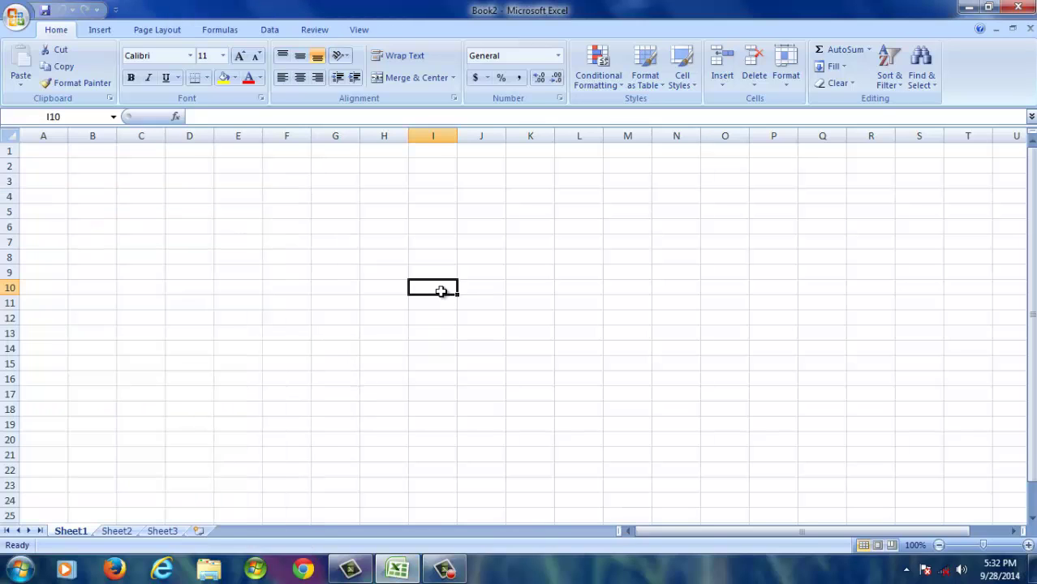
Step: Practise selecting a block of cells, single cells, and columns A and B
left_click(251, 275)
left_click_drag(124, 218, 576, 433)
left_click(383, 332)
left_click(280, 313)
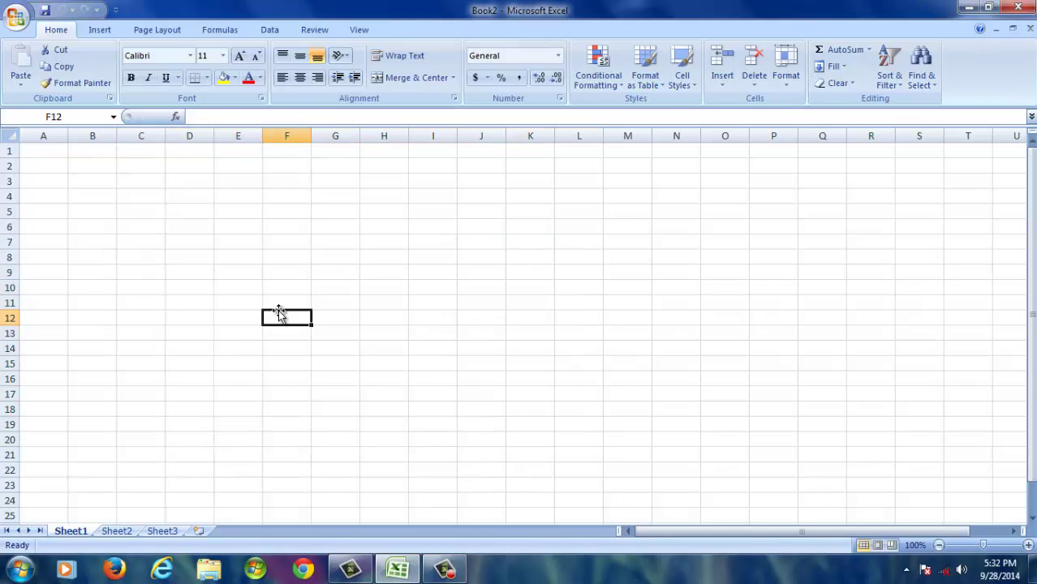
left_click(43, 136)
left_click(92, 136)
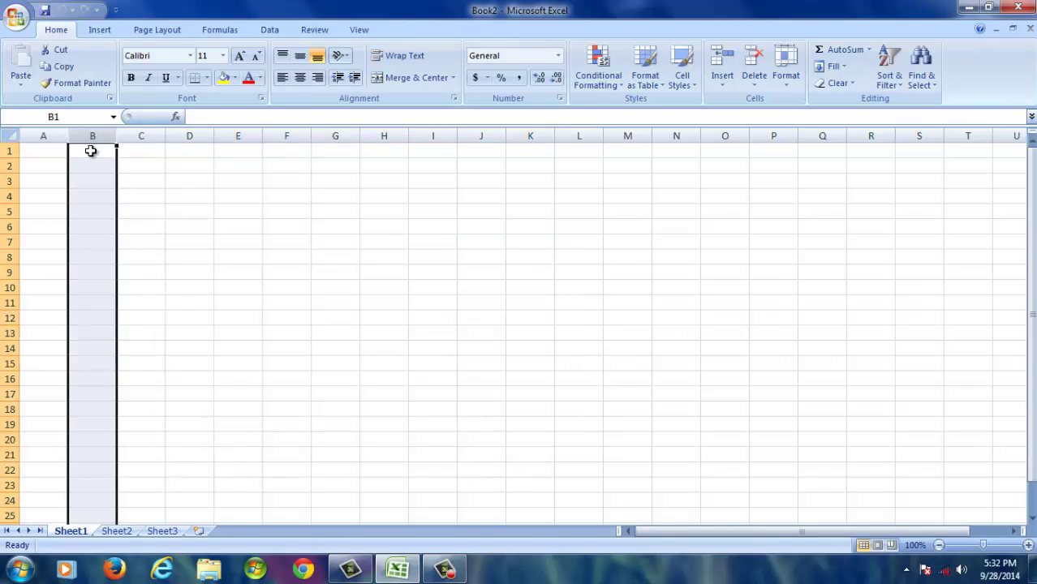
Step: Practise selecting rows 1–3, cells C8 and A1, and column A
left_click(8, 151)
left_click(9, 167)
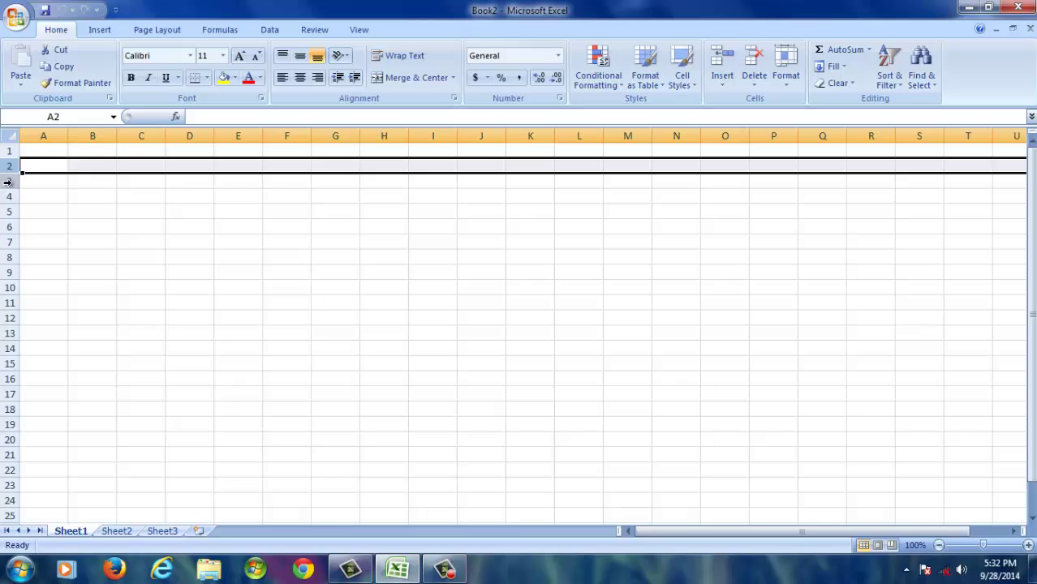
left_click(9, 182)
left_click(131, 262)
left_click(53, 151)
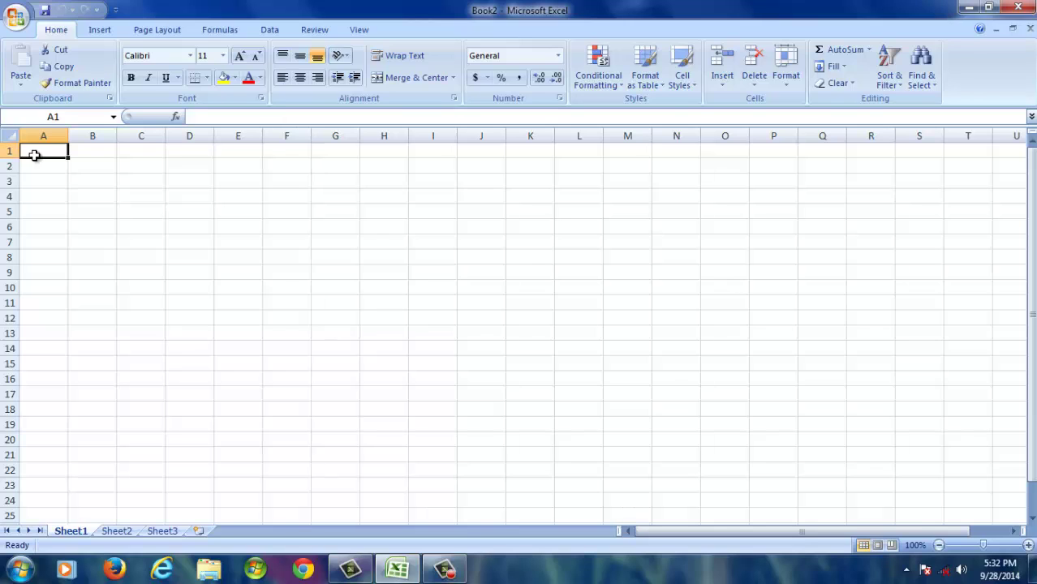
left_click(8, 151)
left_click(42, 153)
left_click(47, 137)
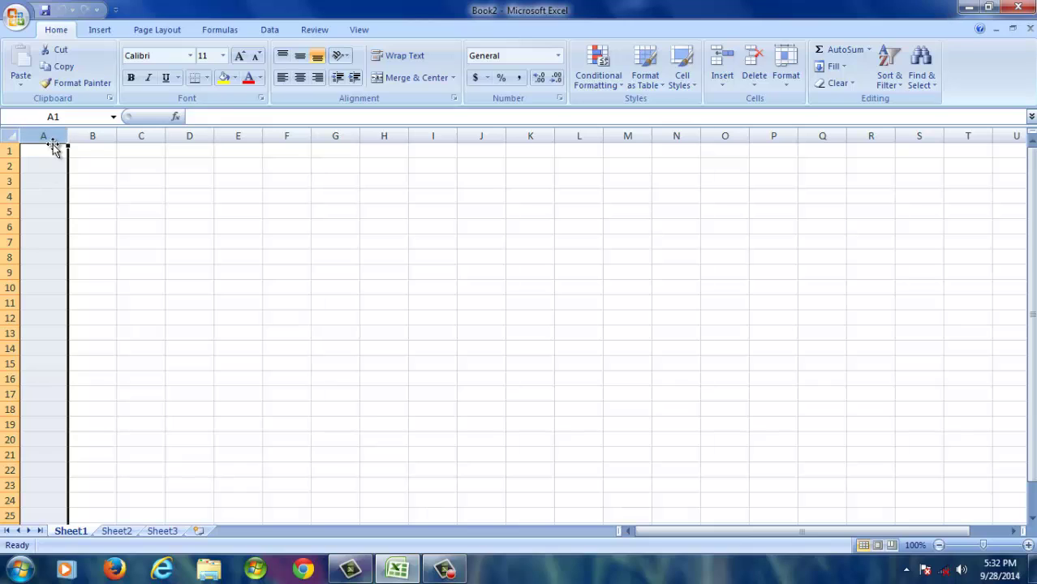
Step: Enter 1 in A1 and 2 in A2, then fill the series down to A24
left_click(55, 156)
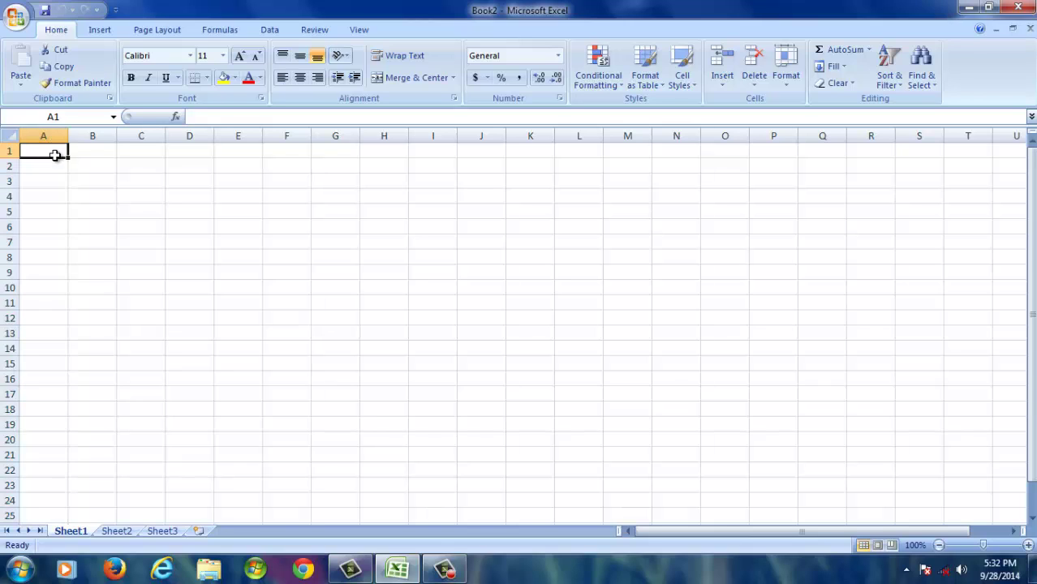
type("1")
left_click(49, 166)
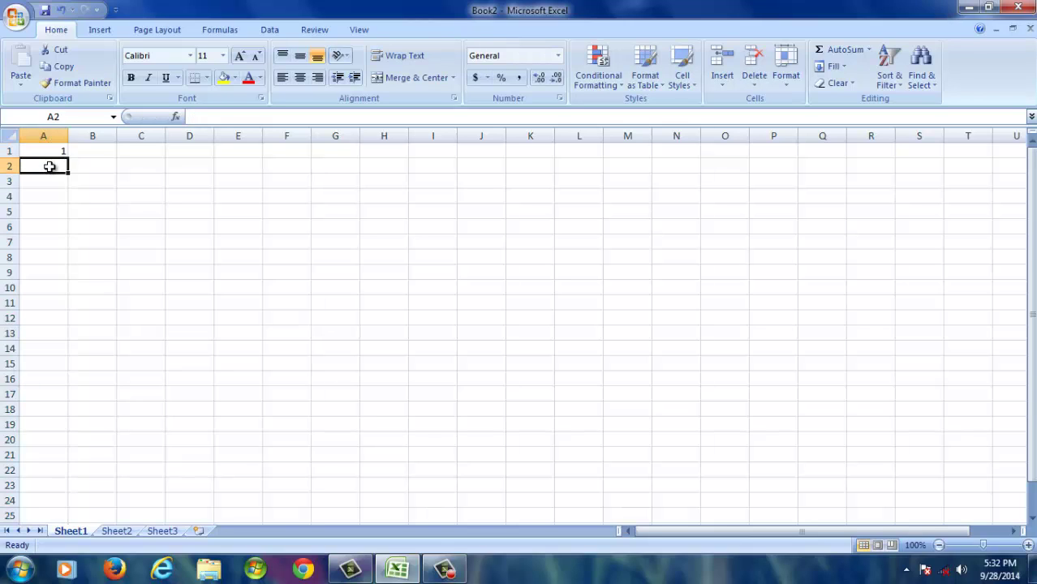
type("2")
left_click(50, 180)
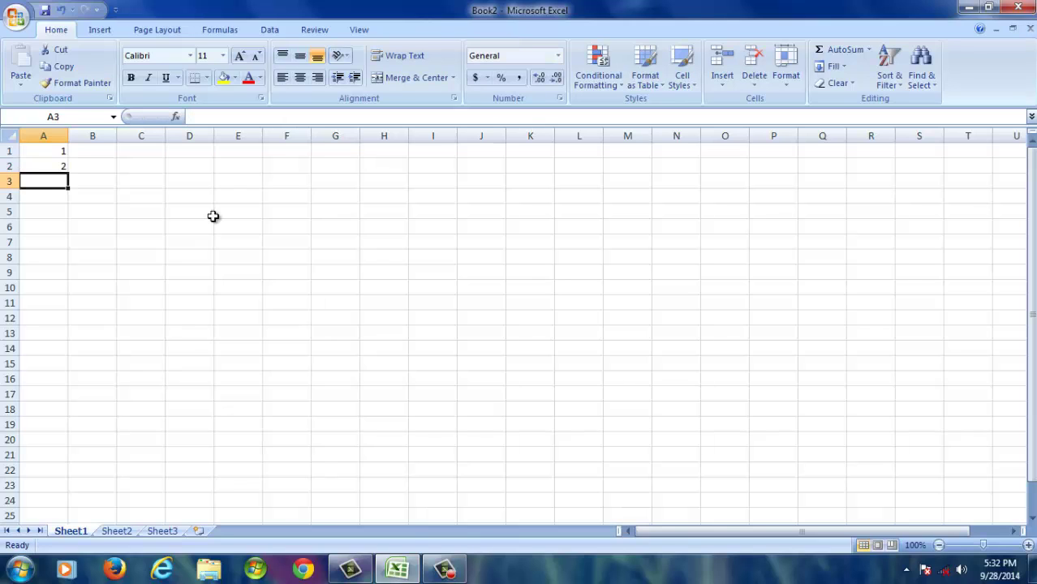
left_click(42, 167)
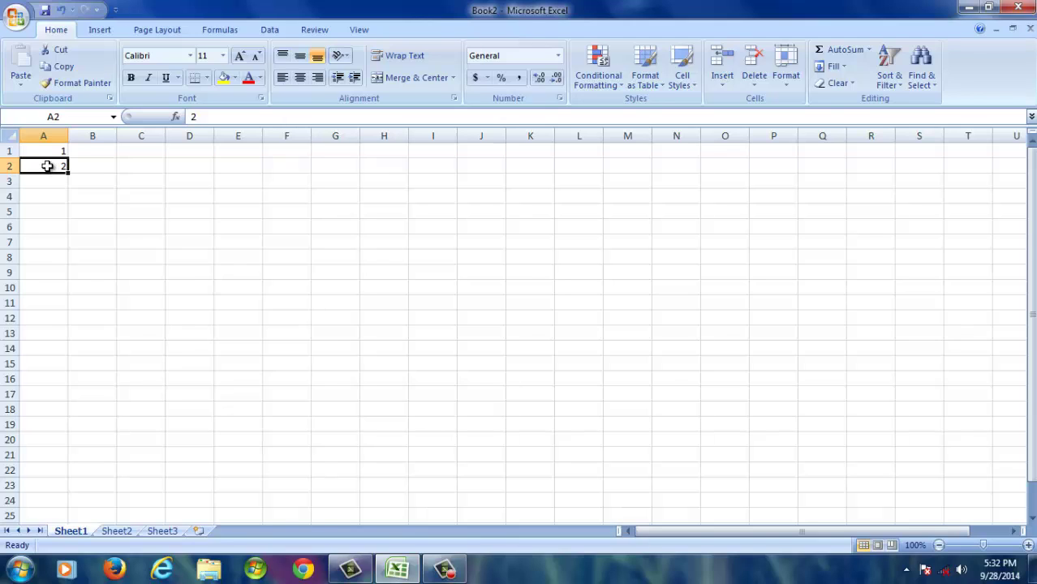
left_click_drag(47, 166, 44, 155)
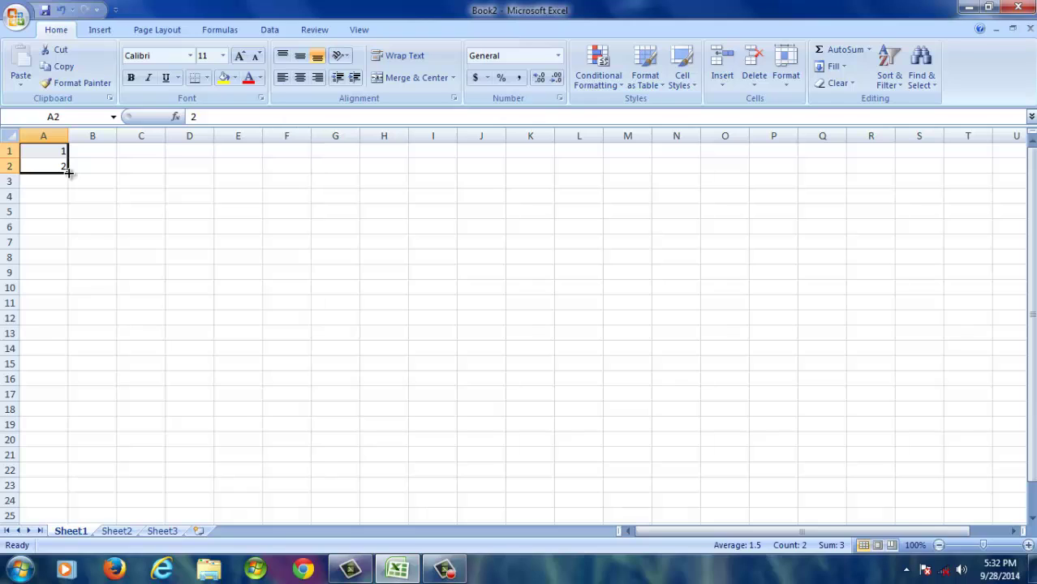
left_click_drag(69, 173, 92, 504)
left_click(106, 260)
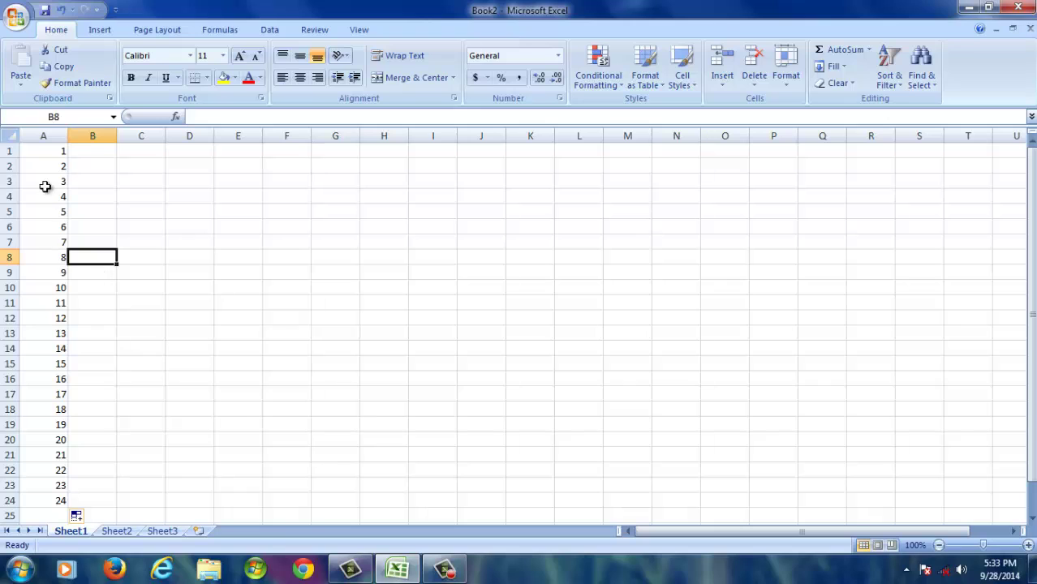
Step: Select the filled numbers from A3 downward, then click through several cells, ending on B1
left_click_drag(44, 183, 41, 499)
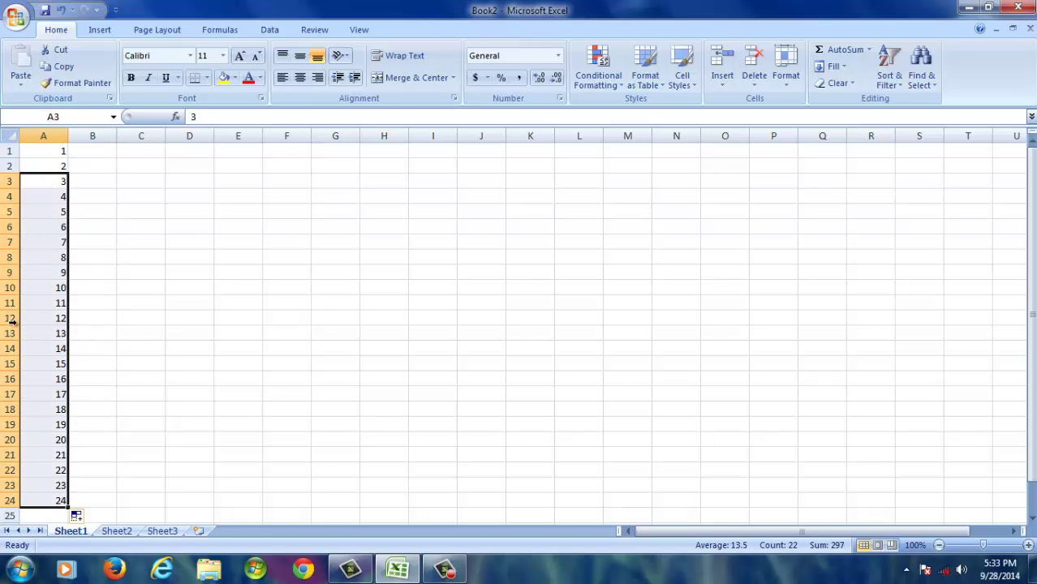
left_click(35, 273)
left_click(211, 320)
left_click(178, 273)
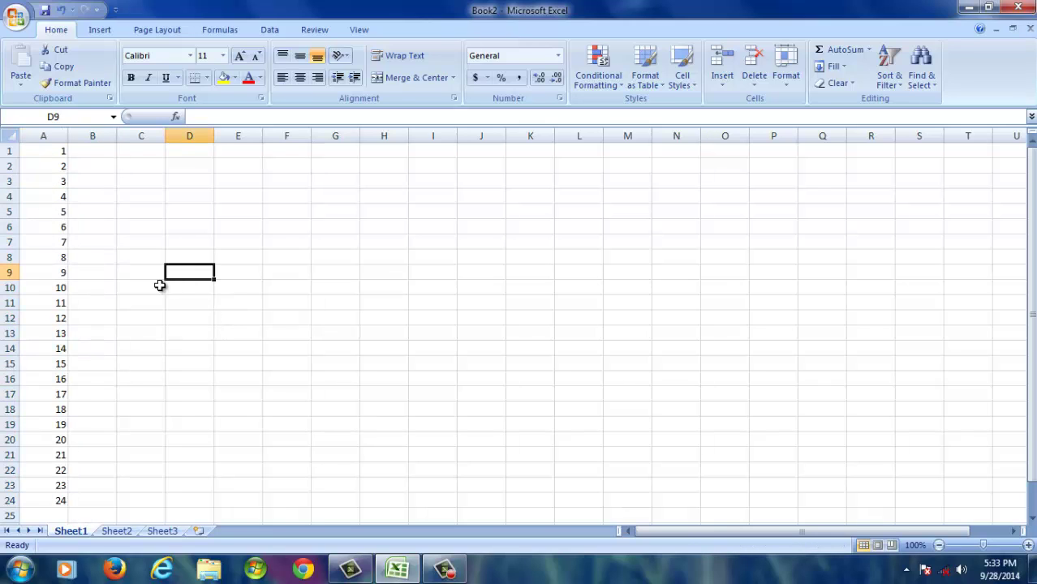
left_click(148, 301)
left_click(97, 154)
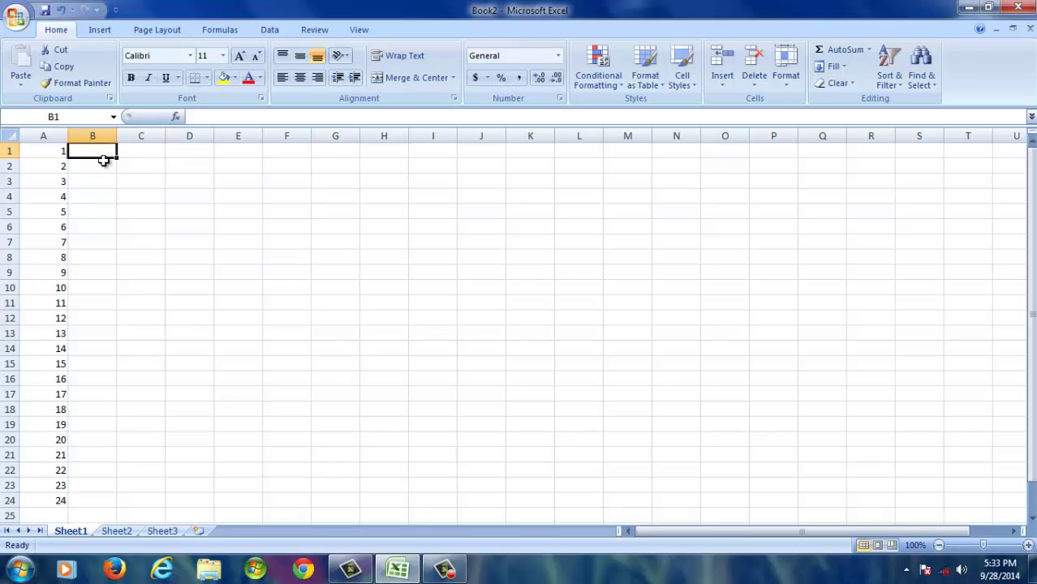
Step: Enter 2 and 4 in B1:B2 and fill the even numbers down to 48 in B24
type("2")
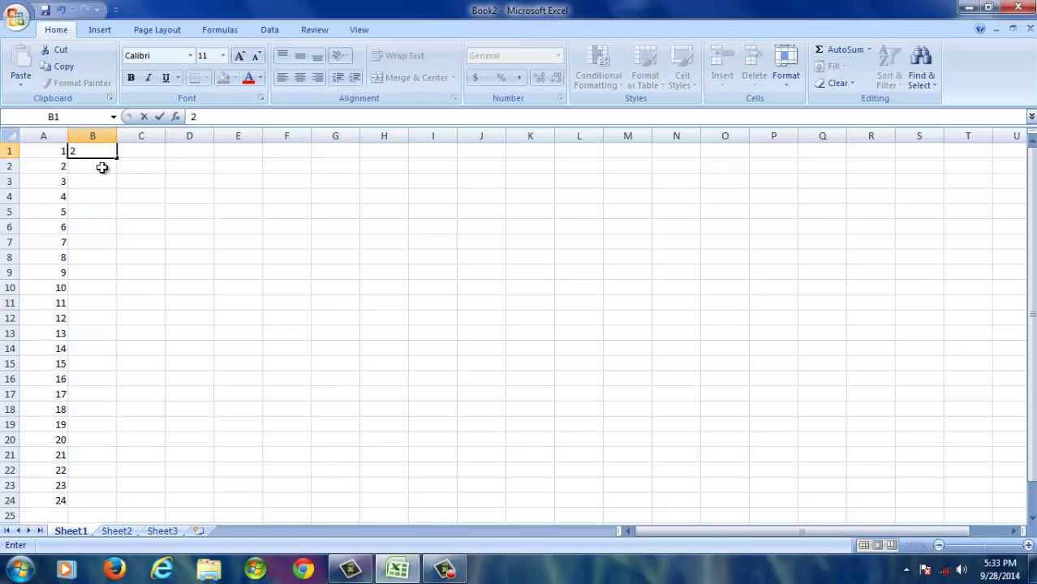
left_click(99, 167)
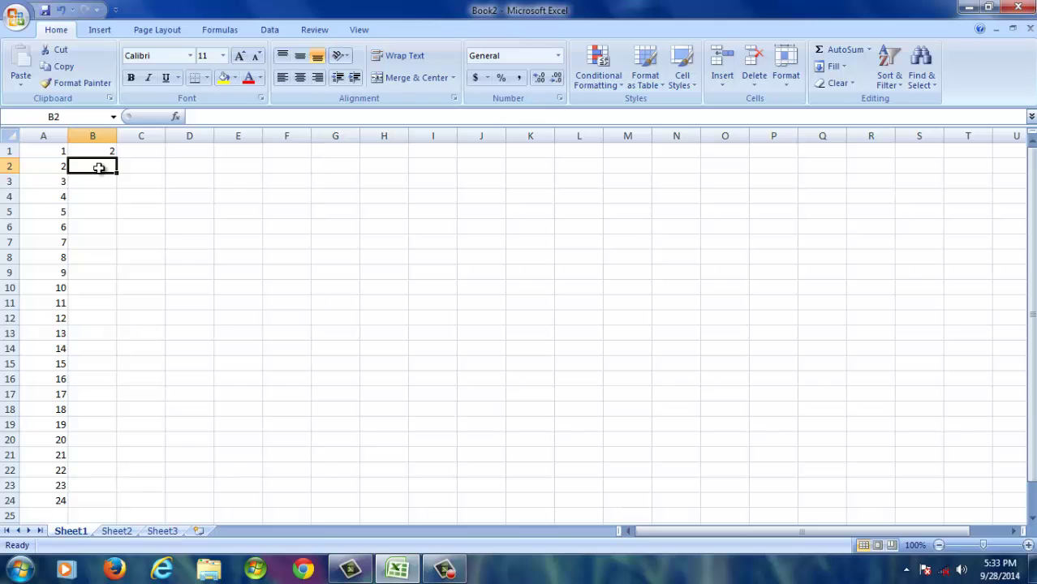
type("4")
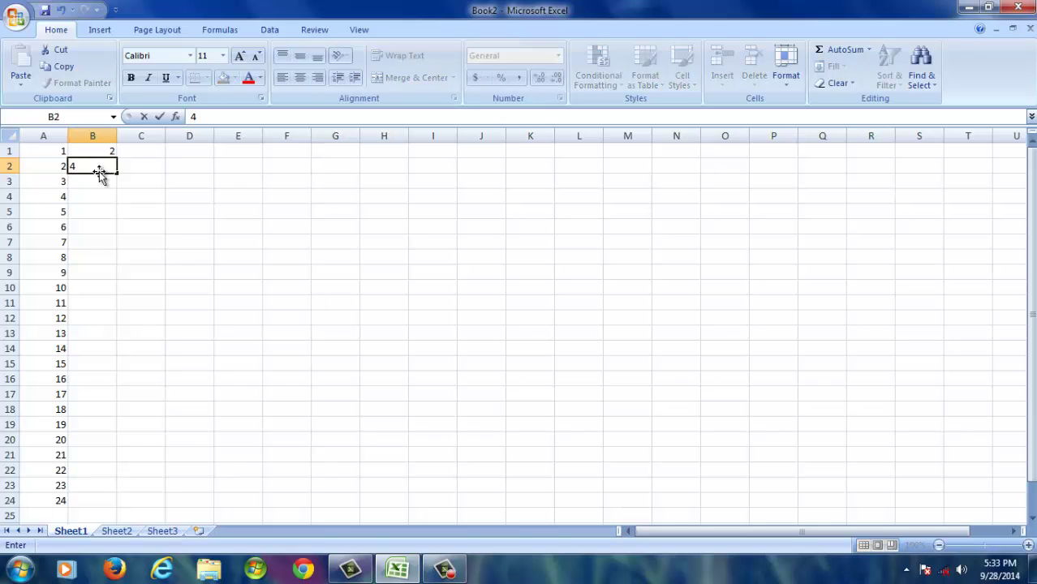
left_click(138, 199)
left_click(90, 166)
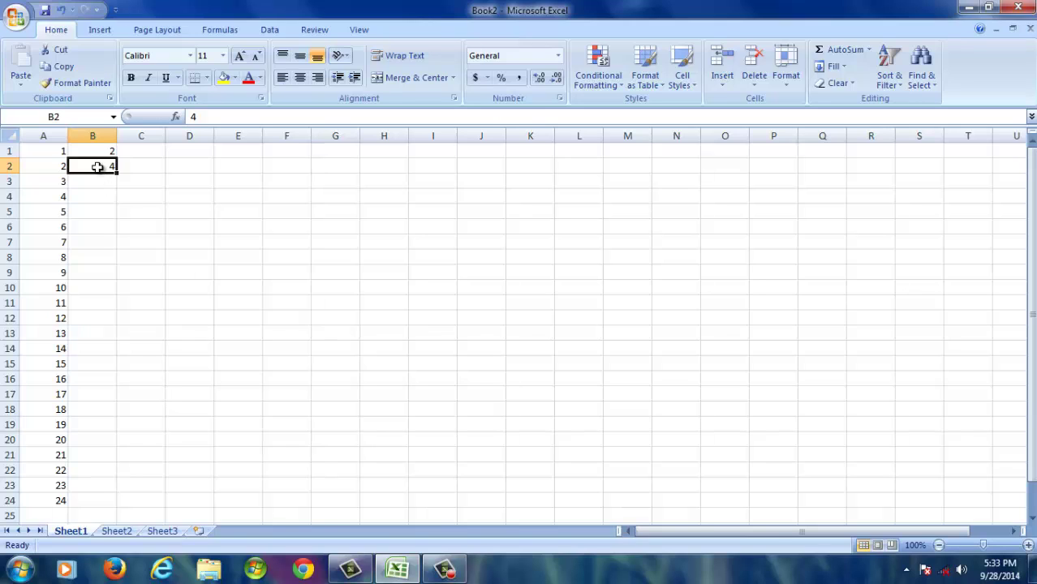
left_click_drag(97, 166, 94, 157)
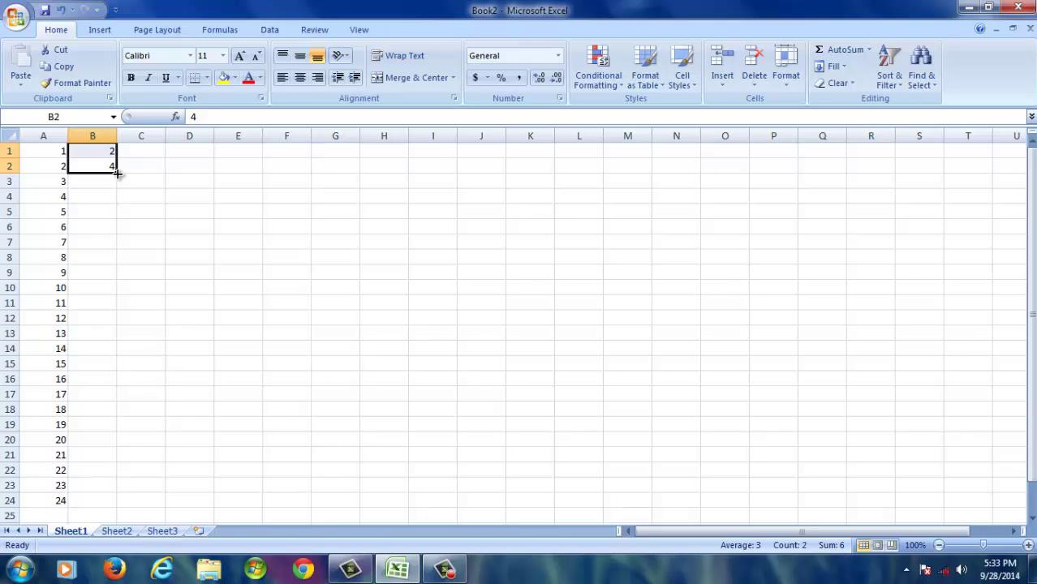
left_click_drag(117, 173, 118, 504)
left_click(199, 348)
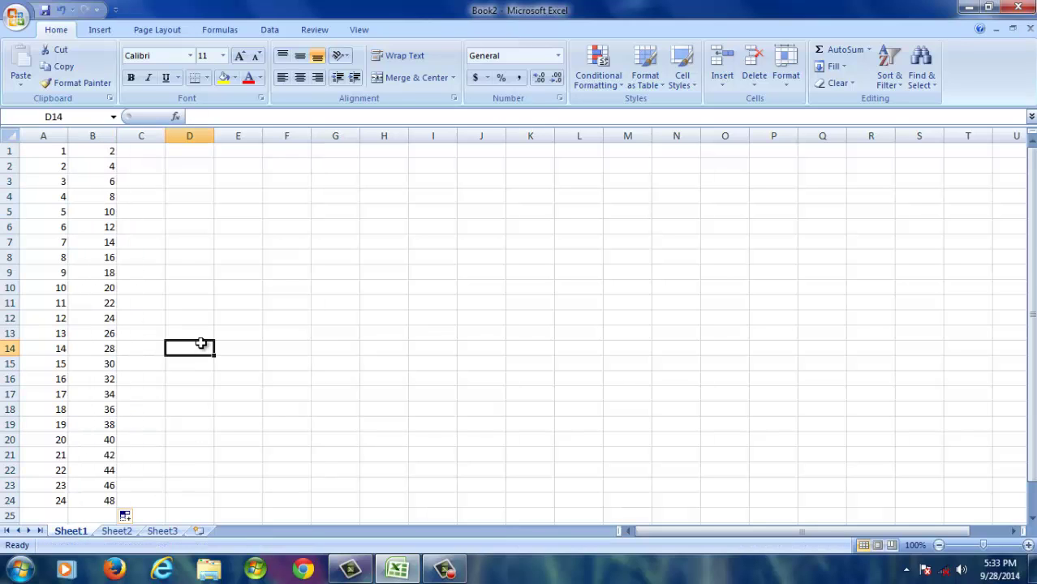
left_click(182, 268)
left_click(239, 318)
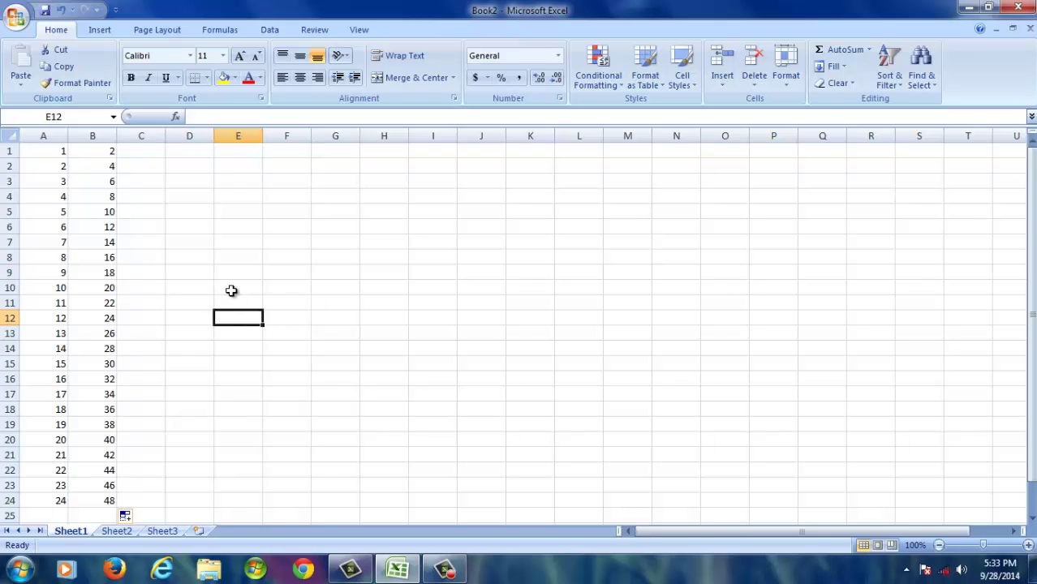
Step: Enter 3 and 6 in C1:C2 and fill multiples of 3 down to 72 in C24
left_click(146, 152)
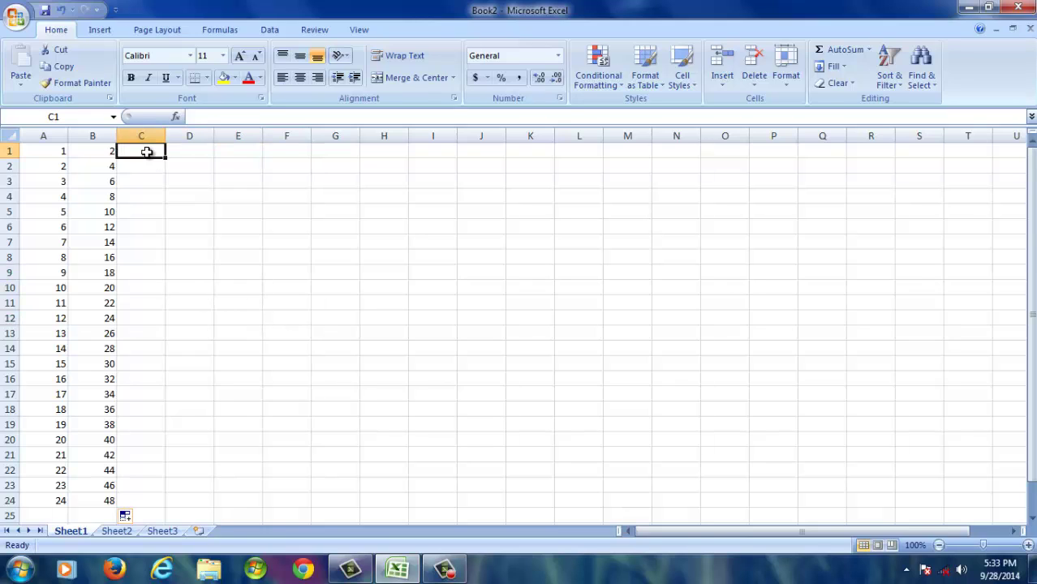
type("3")
left_click(152, 164)
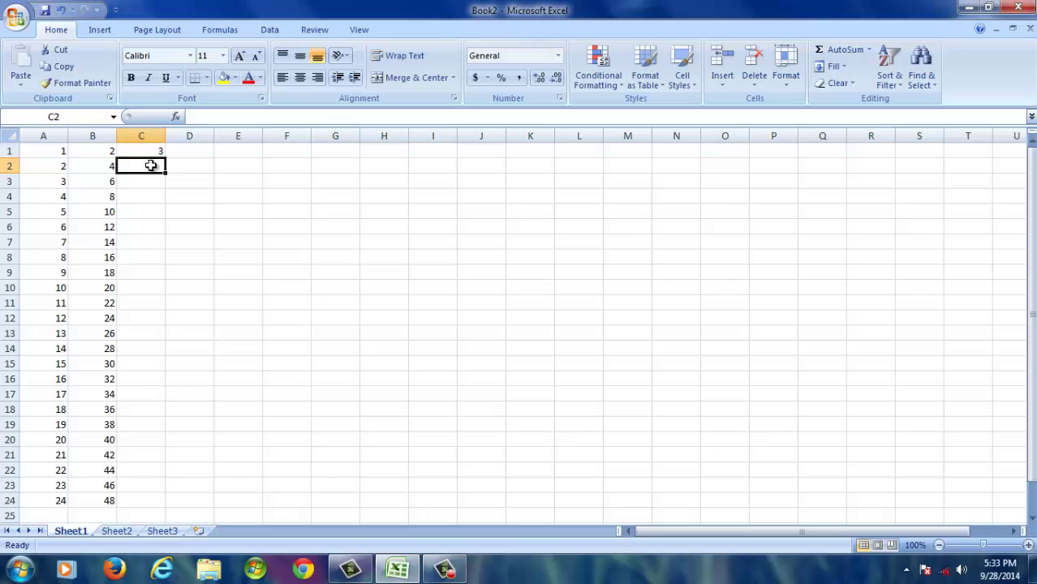
type("6")
left_click(161, 192)
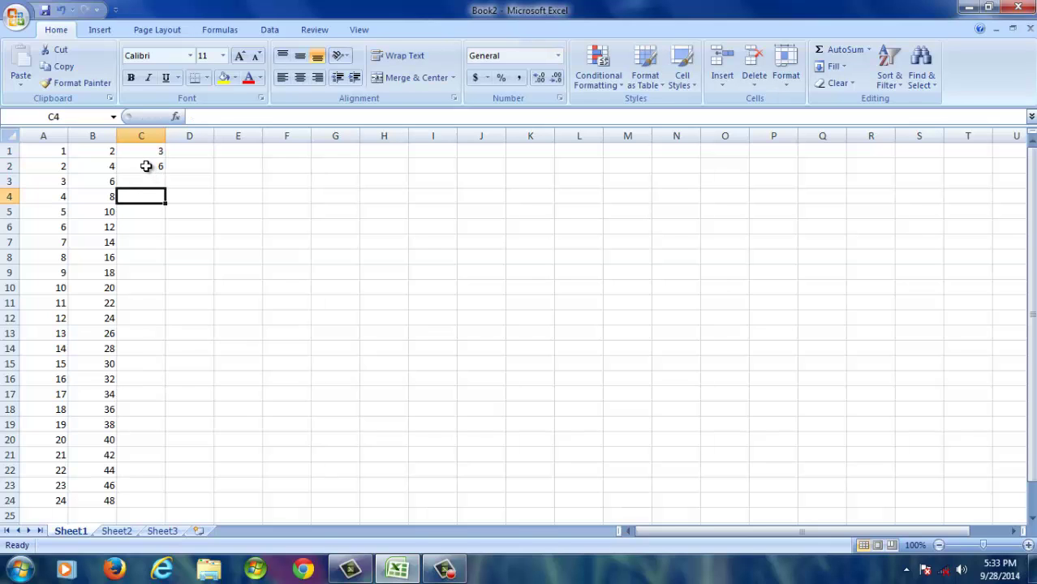
left_click_drag(145, 167, 145, 150)
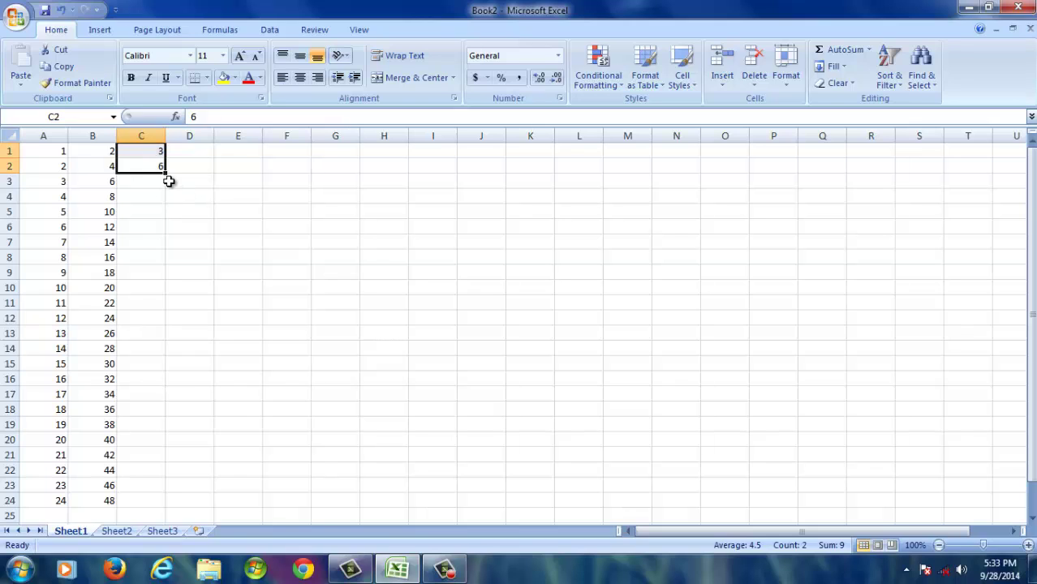
left_click_drag(166, 173, 183, 501)
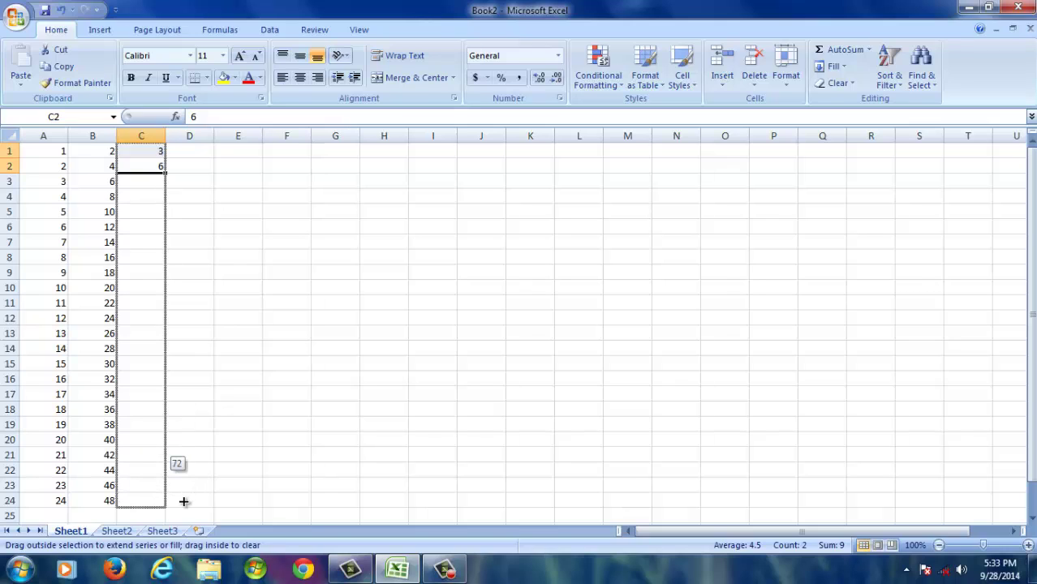
left_click_drag(184, 501, 183, 502)
left_click(248, 357)
Step: Select a block of cells, clear the selection, and widen column D
left_click_drag(208, 148, 745, 398)
left_click(325, 287)
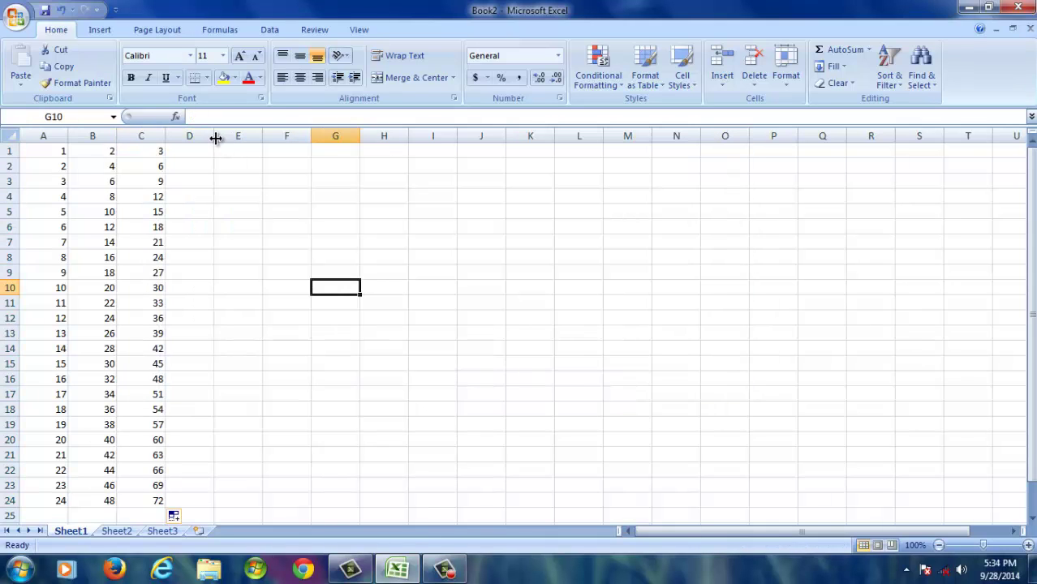
left_click_drag(216, 138, 243, 139)
left_click(208, 152)
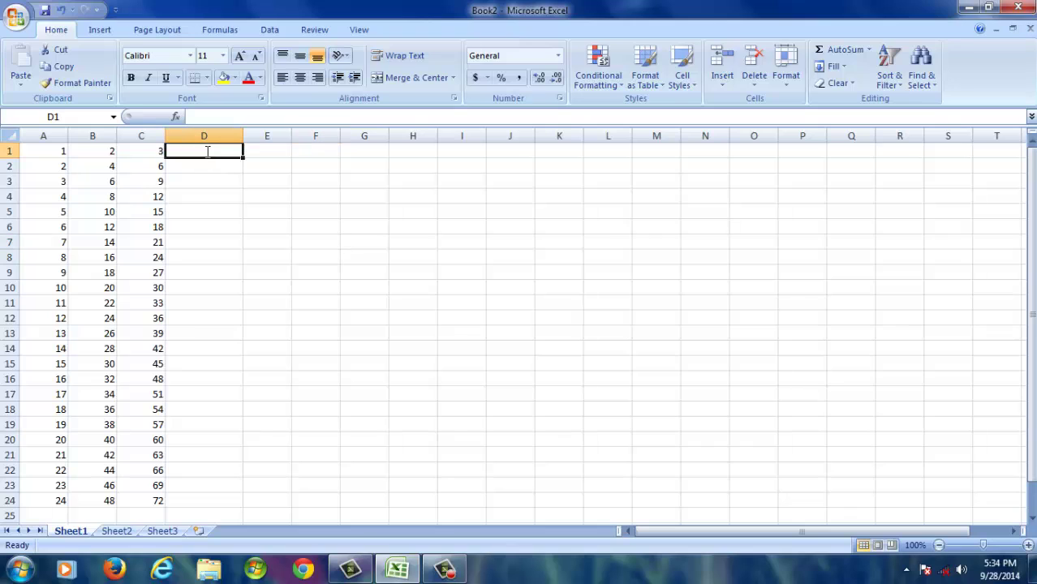
double_click(208, 152)
left_click(231, 195)
left_click(215, 148)
left_click(1000, 570)
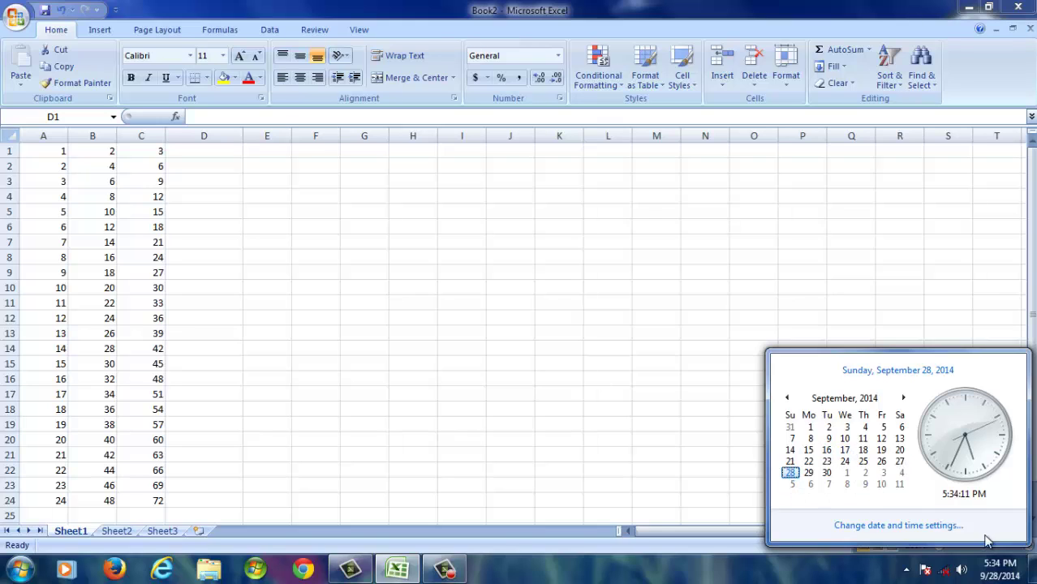
left_click(680, 504)
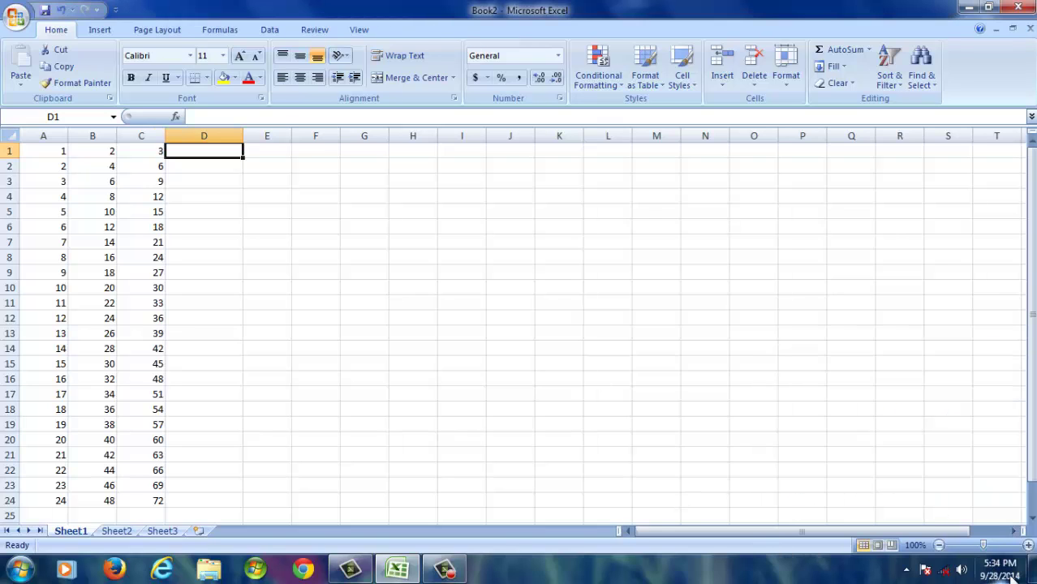
Step: Enter 9/28/2014 in D1 and fill consecutive dates down to 10/21/2014 in D24
double_click(207, 150)
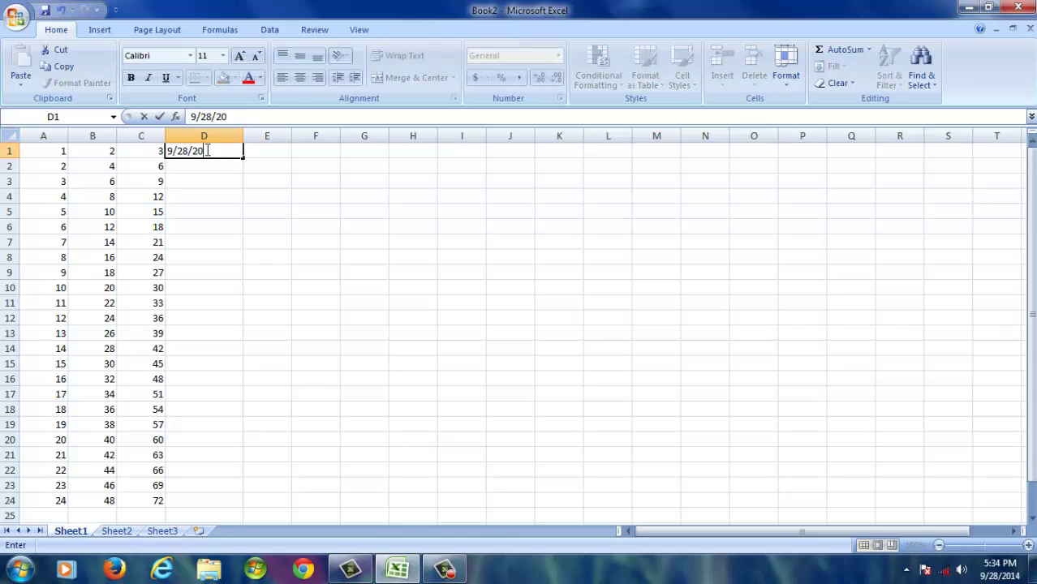
left_click(271, 209)
left_click(206, 151)
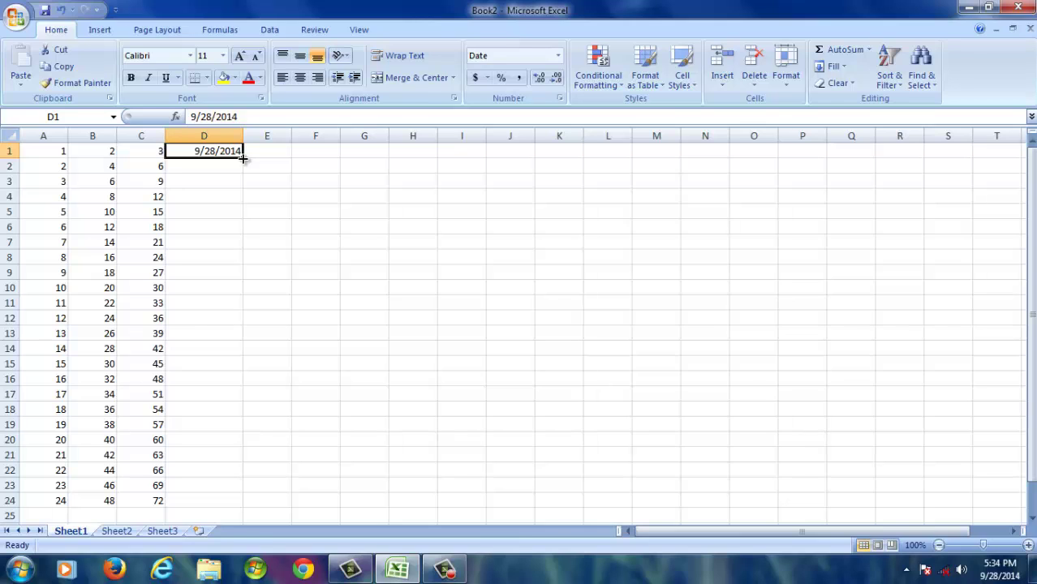
left_click_drag(243, 159, 244, 507)
left_click(195, 168)
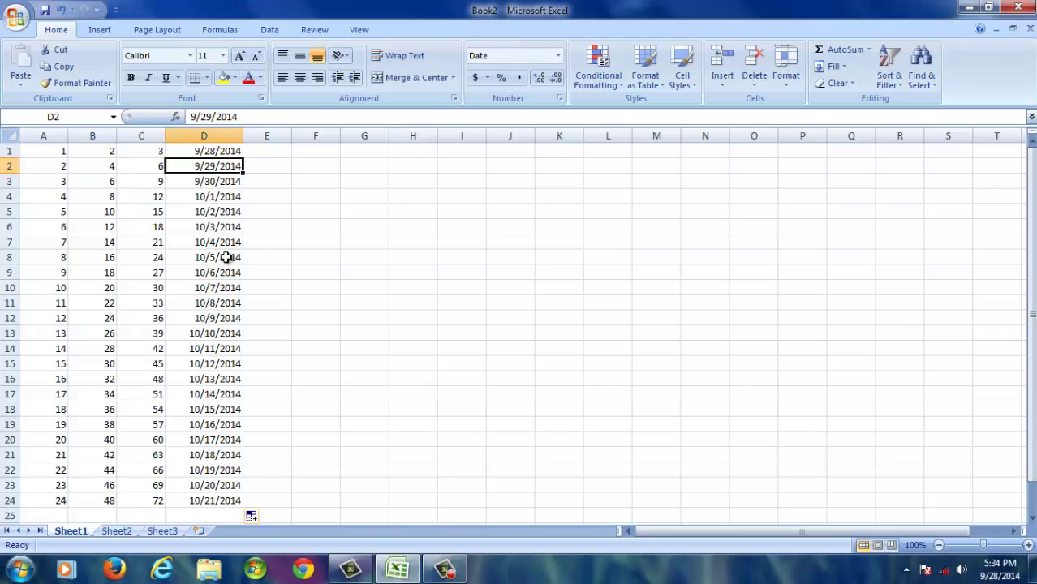
left_click(330, 274)
Step: Widen column E to make room for day names
left_click(327, 318)
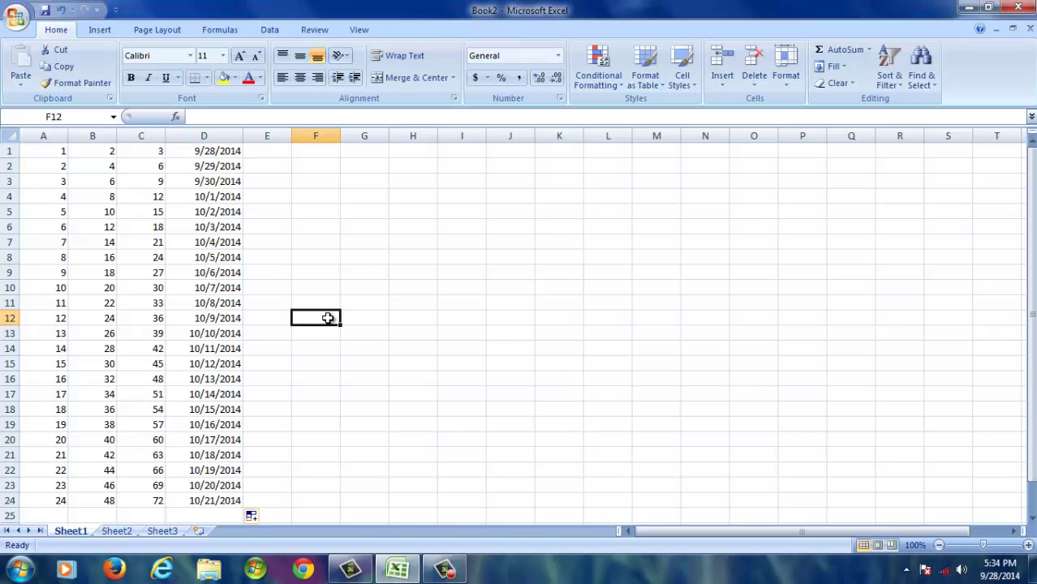
left_click(325, 273)
left_click(296, 333)
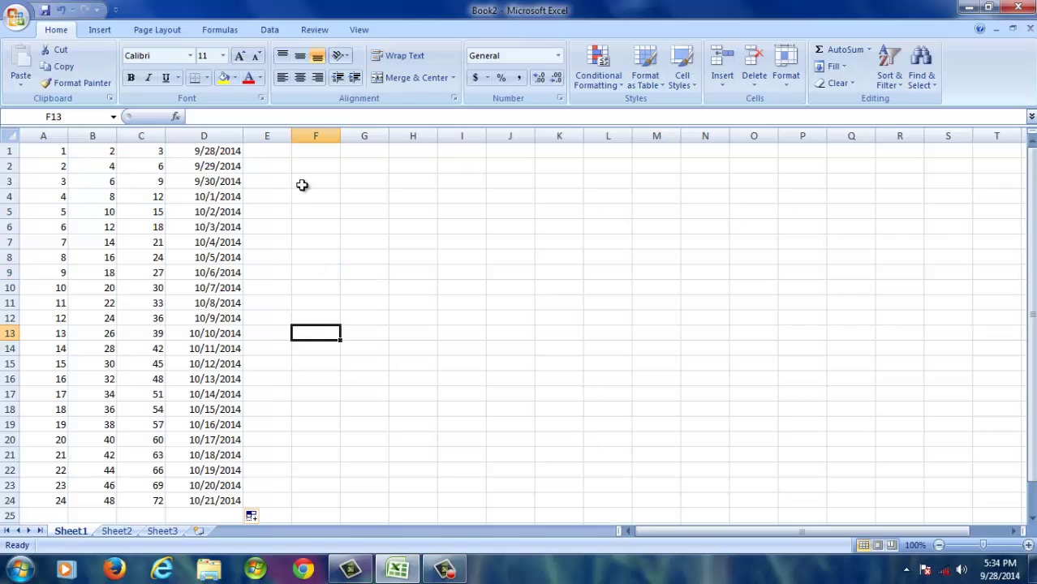
left_click_drag(293, 135, 317, 136)
left_click(399, 262)
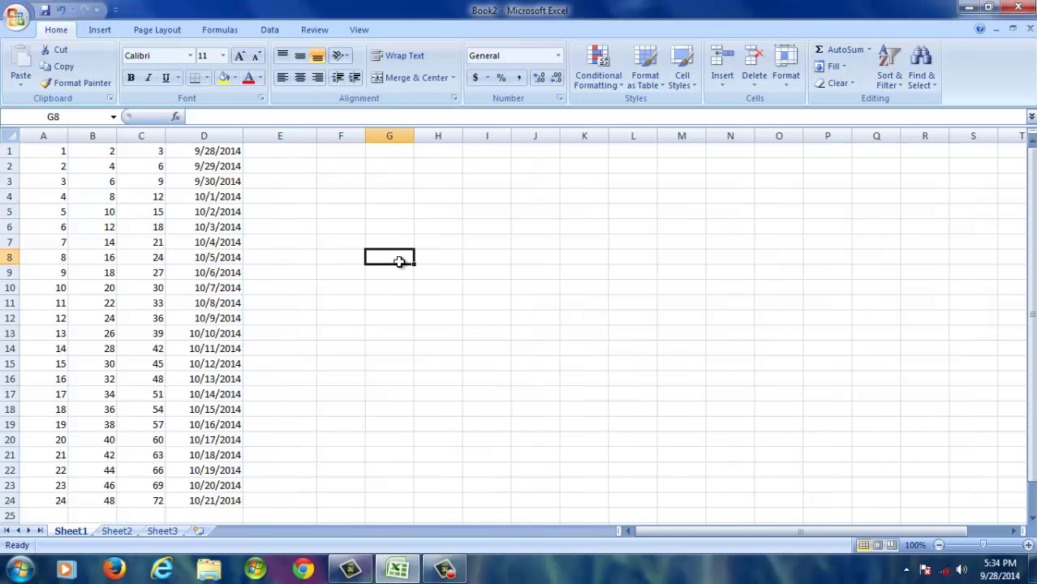
Step: Enter Monday in E1 and fill repeating weekday names down to E24
left_click(284, 158)
double_click(282, 154)
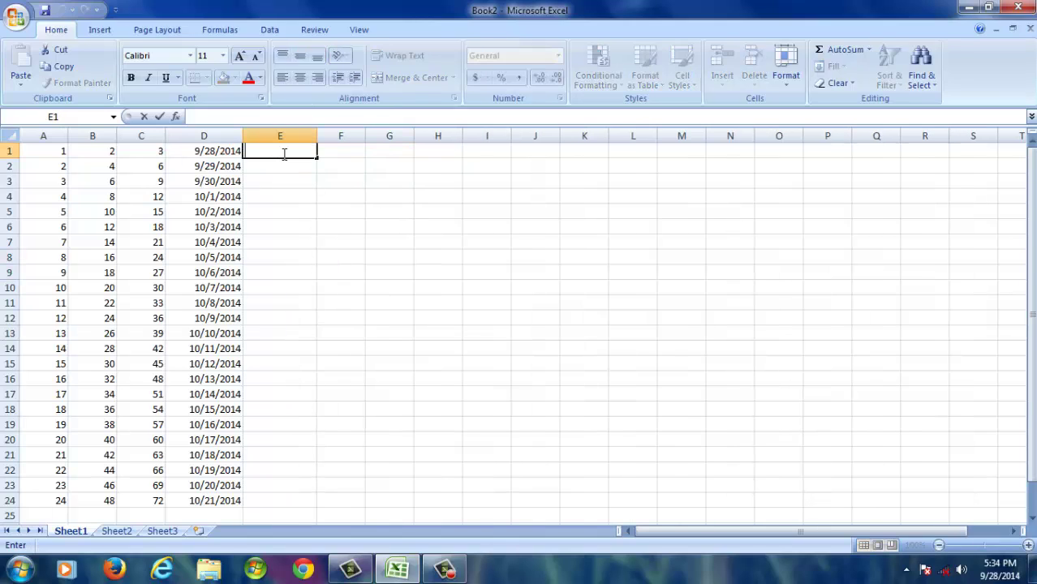
type("Monday")
left_click(295, 193)
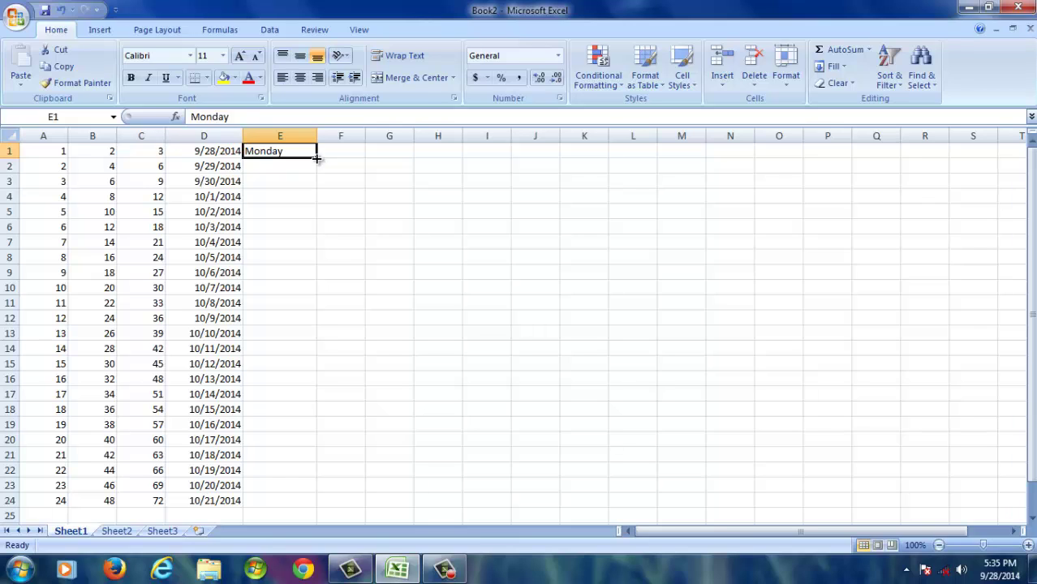
left_click_drag(316, 159, 340, 509)
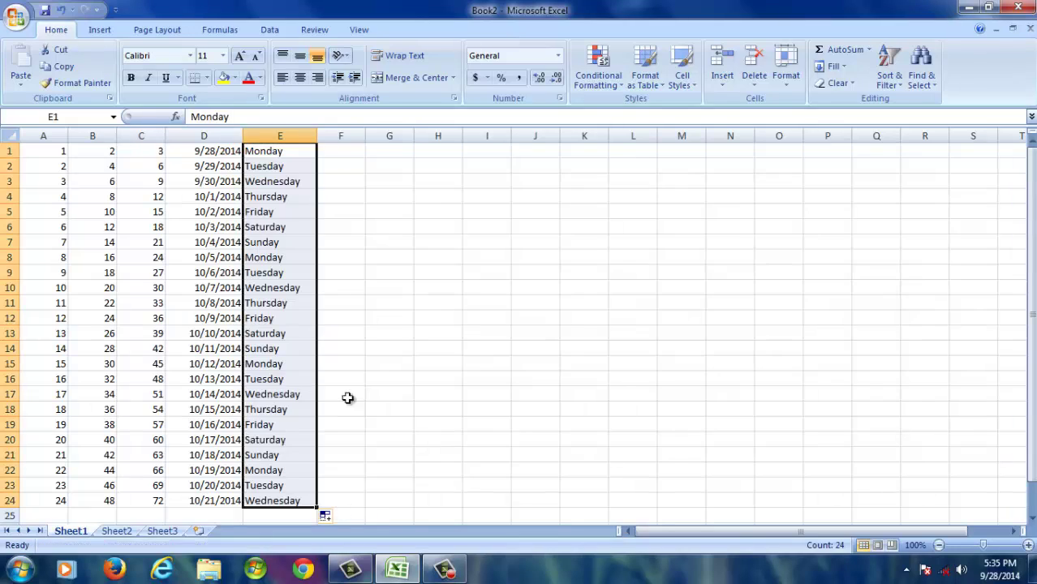
left_click(390, 274)
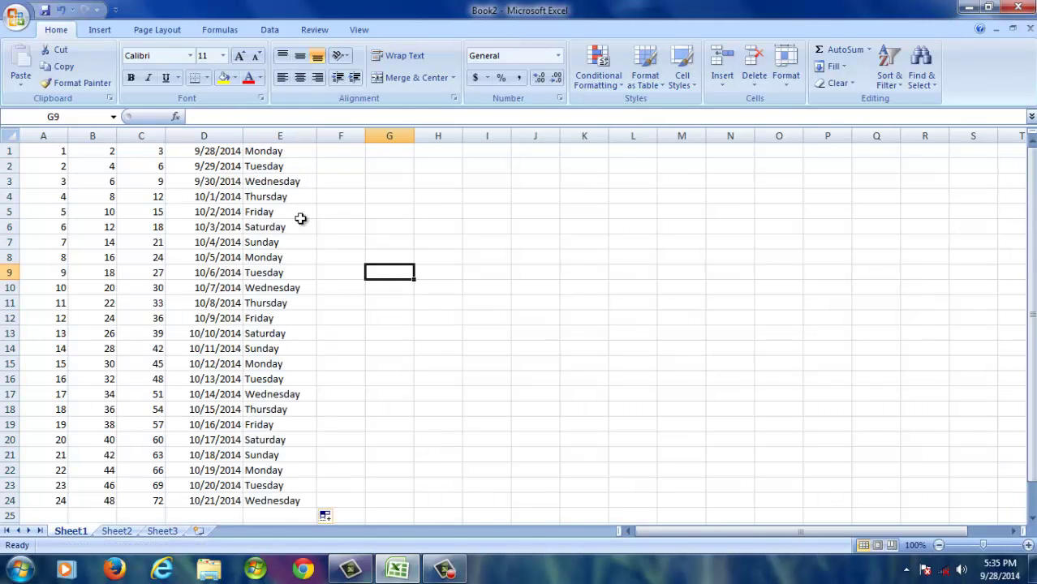
Step: Widen column E further so the weekday names fit
left_click_drag(315, 138, 406, 138)
left_click(398, 358)
left_click(451, 316)
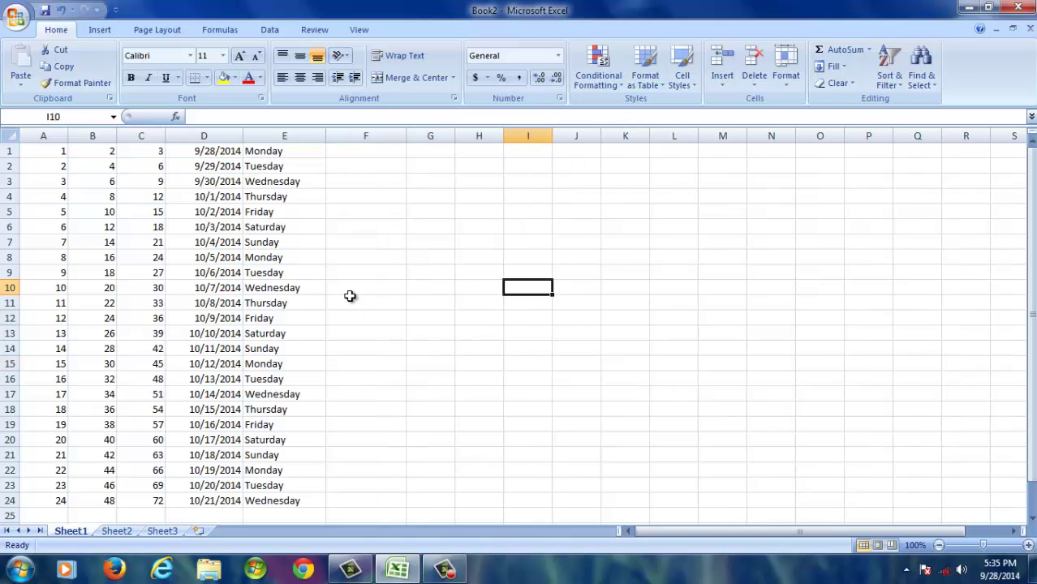
Step: Enter January in F1 and fill repeating month names down to F23
left_click(370, 149)
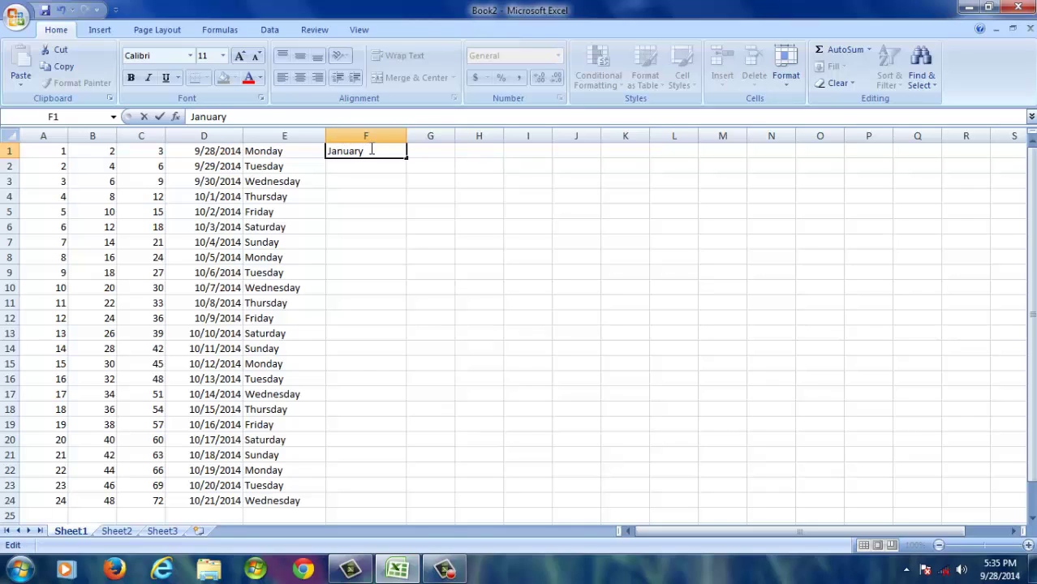
type("January")
left_click(405, 225)
left_click(386, 151)
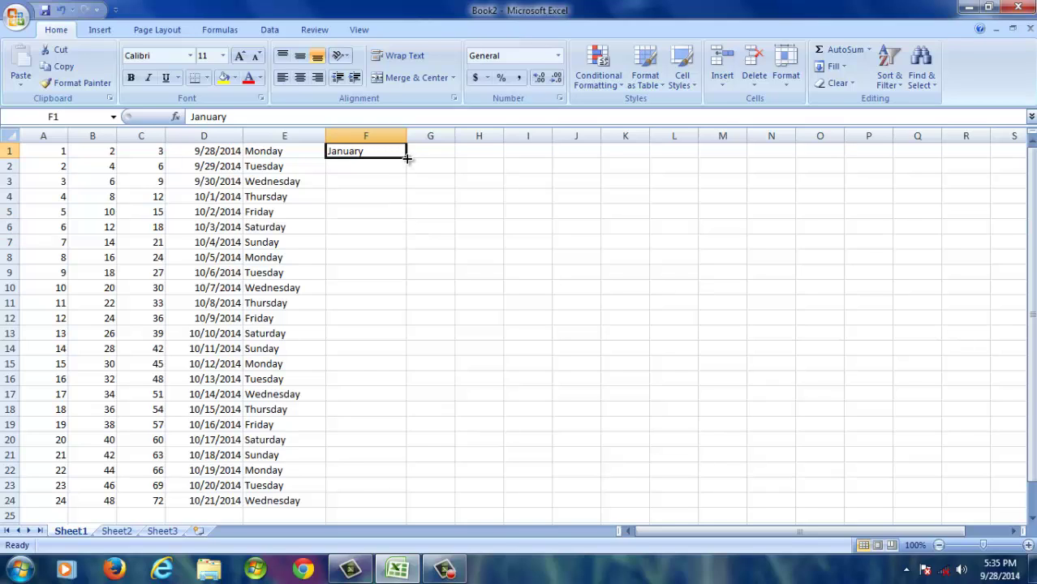
left_click_drag(407, 159, 408, 492)
left_click(461, 347)
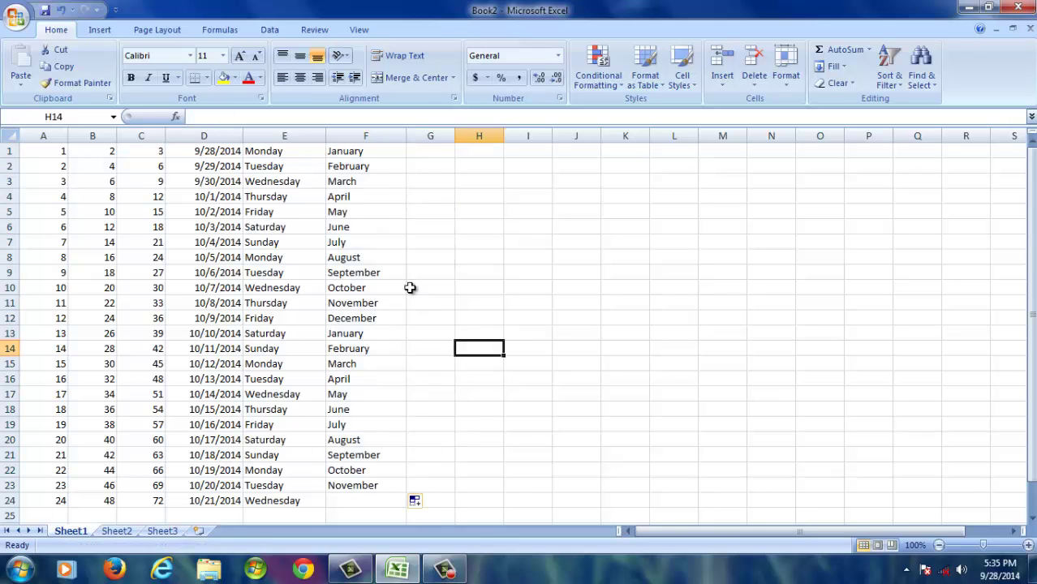
left_click_drag(392, 155, 418, 488)
Step: Widen column G by dragging its right header border
left_click(519, 433)
left_click(492, 333)
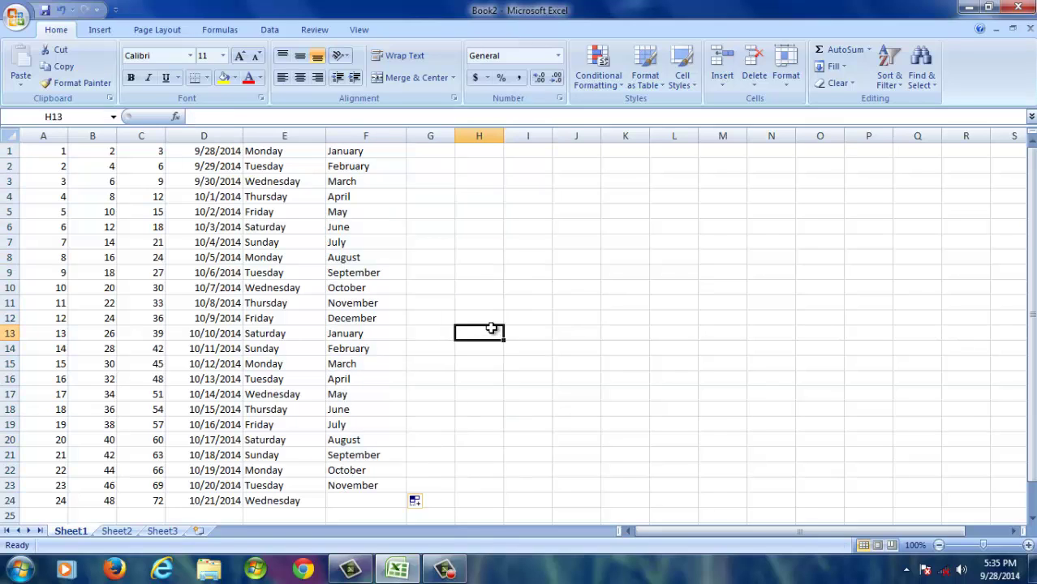
left_click(474, 260)
left_click(597, 286)
left_click(484, 225)
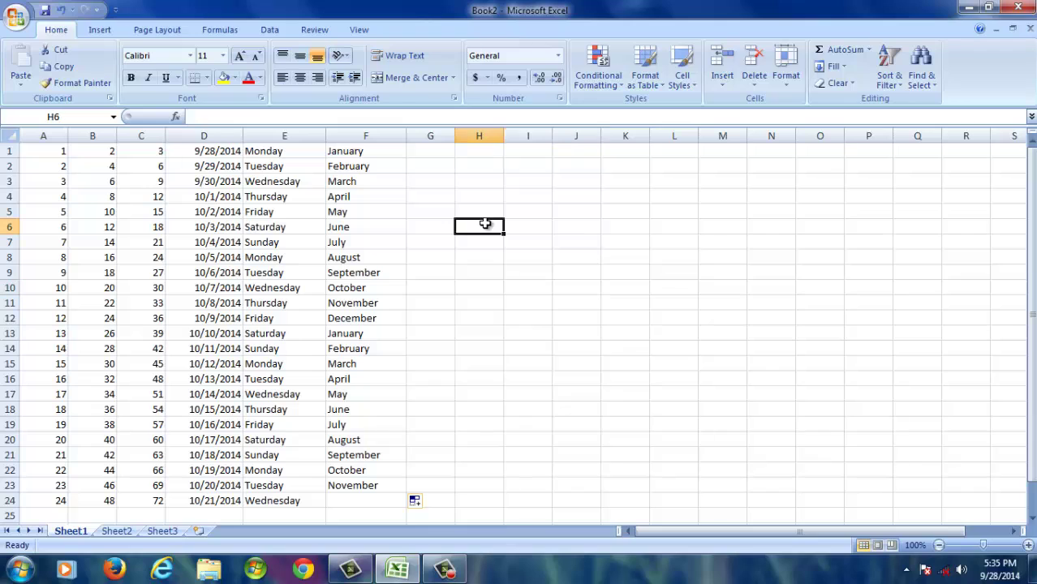
left_click_drag(455, 140, 469, 139)
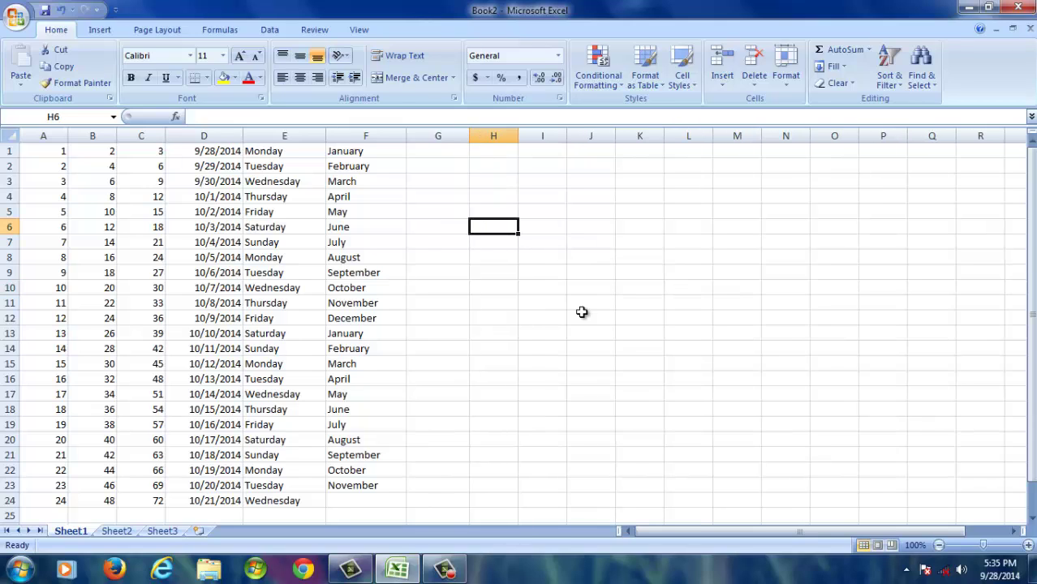
left_click(578, 313)
left_click(527, 279)
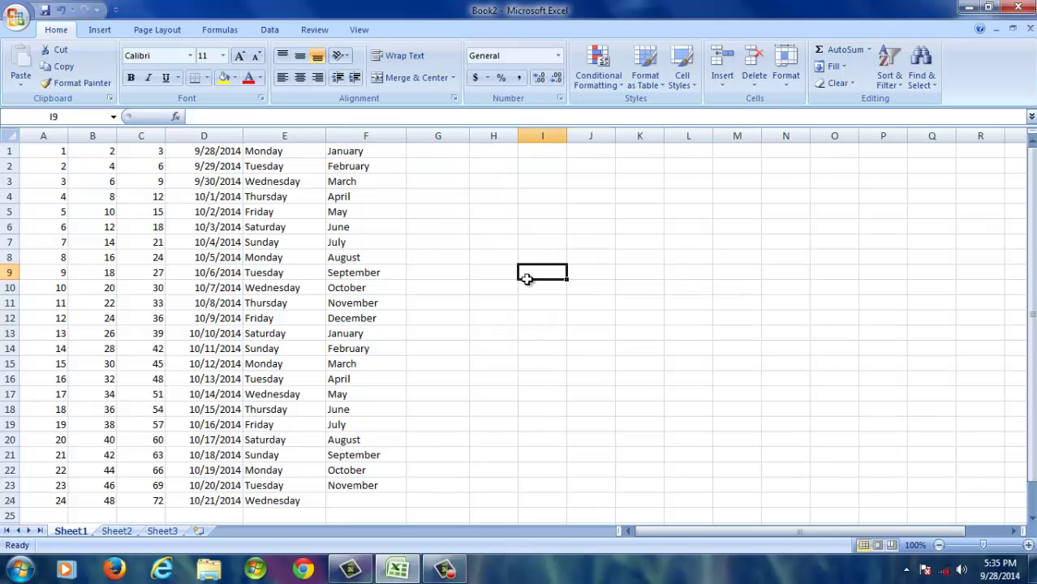
left_click(638, 316)
Step: Enter 1000 and 2000 in G1:G2 and fill the series up to 24000 in G24
left_click(448, 150)
double_click(448, 150)
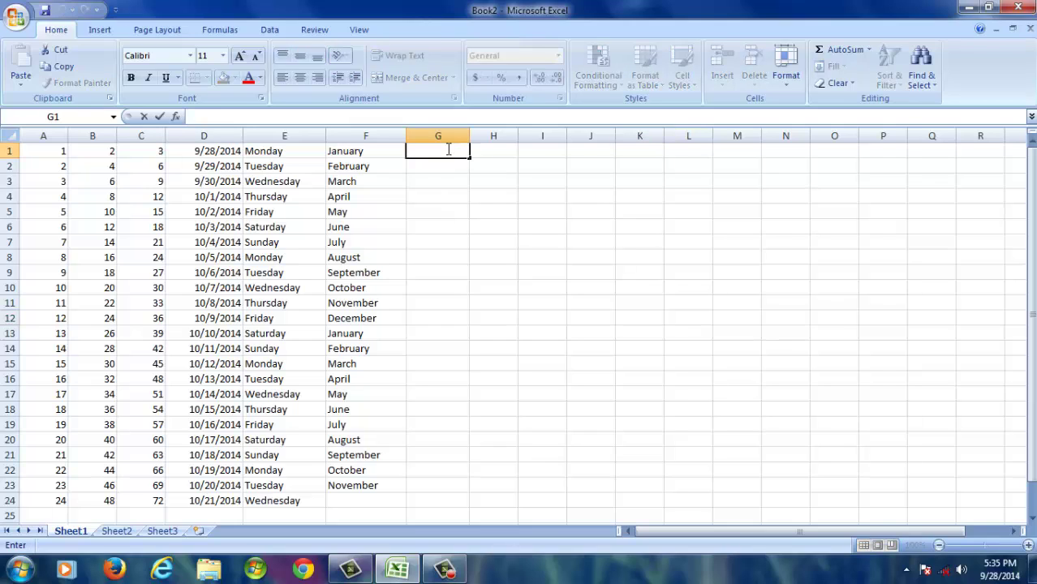
left_click(464, 211)
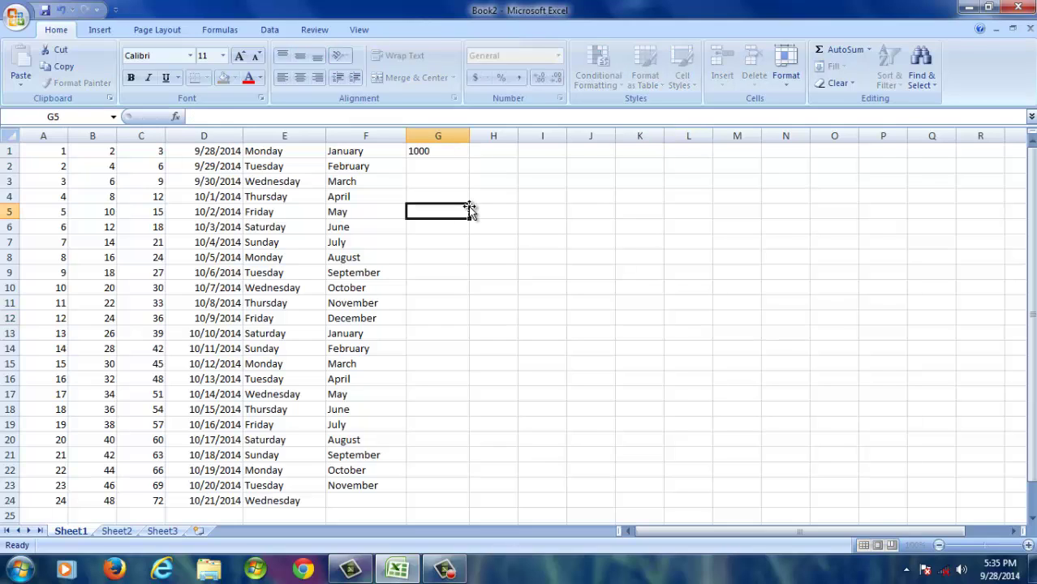
left_click(445, 165)
double_click(446, 164)
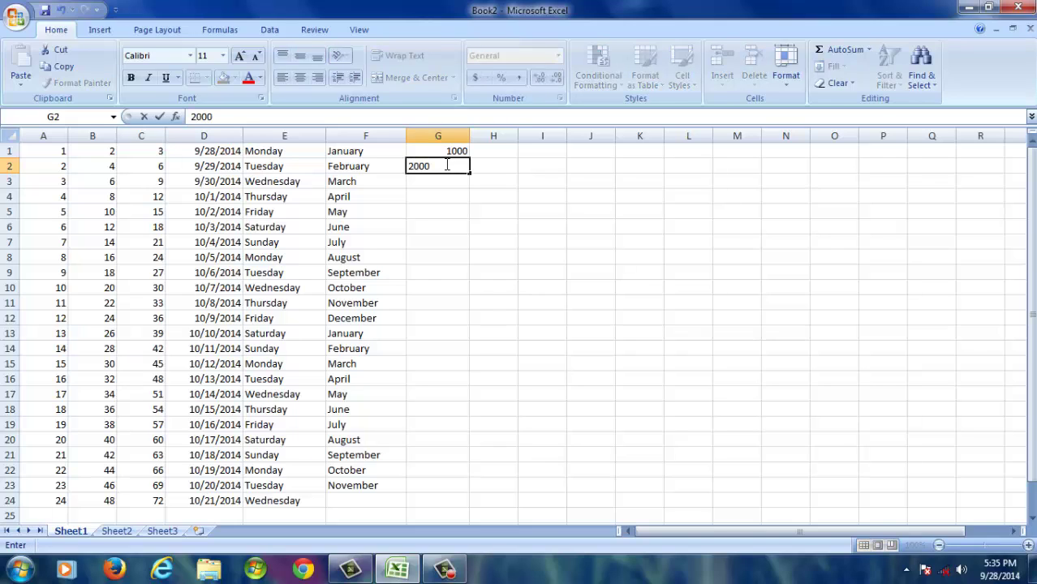
left_click(462, 225)
left_click_drag(440, 167, 477, 503)
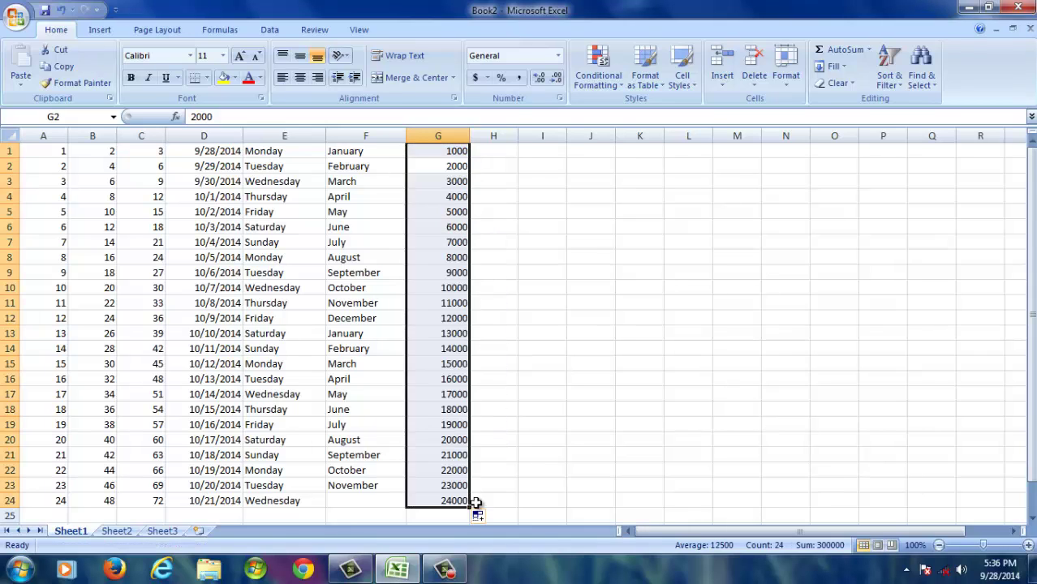
left_click(551, 315)
left_click_drag(443, 179, 448, 420)
left_click(536, 349)
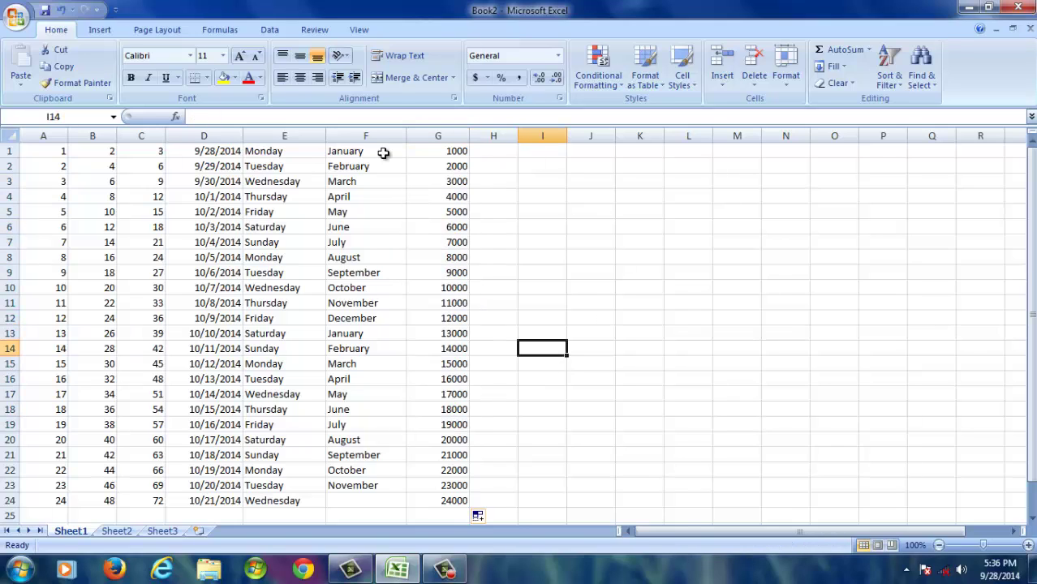
Step: Enter 64 and 65 in H1:H2 and fill the series down to 87 in H24
double_click(496, 152)
type("6")
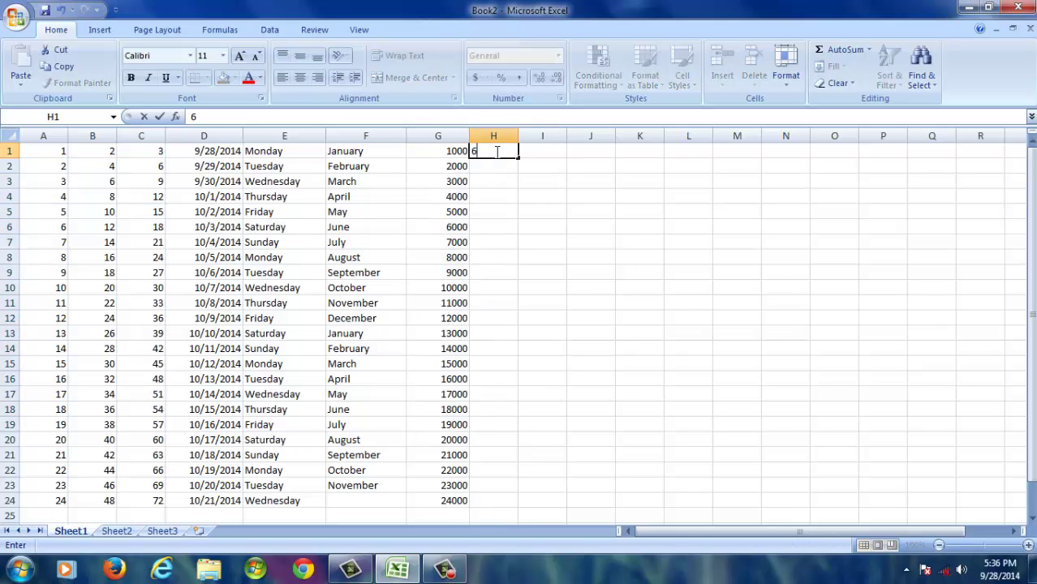
type("4")
left_click(497, 165)
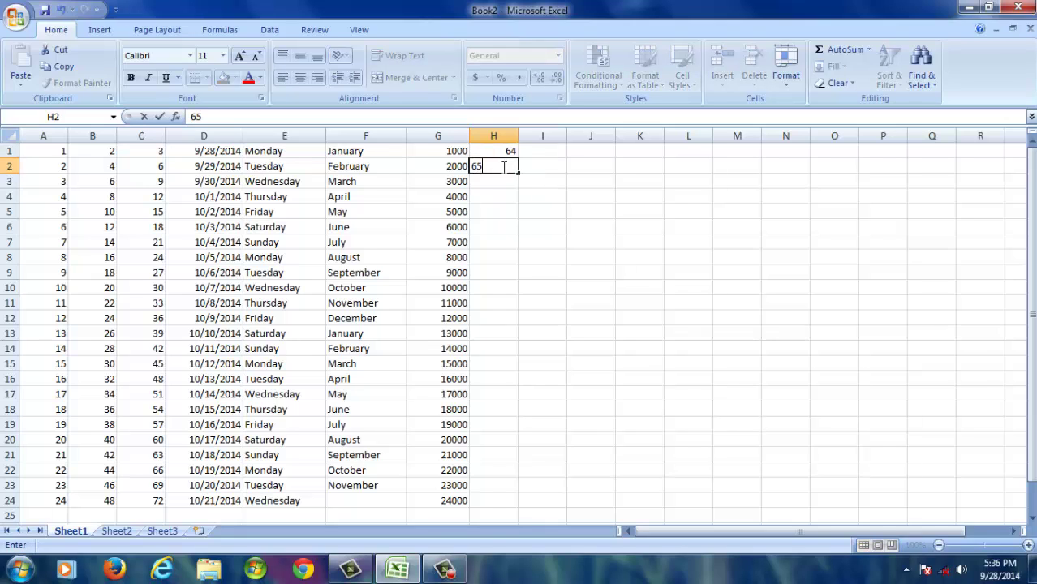
left_click(520, 212)
left_click_drag(491, 168, 492, 147)
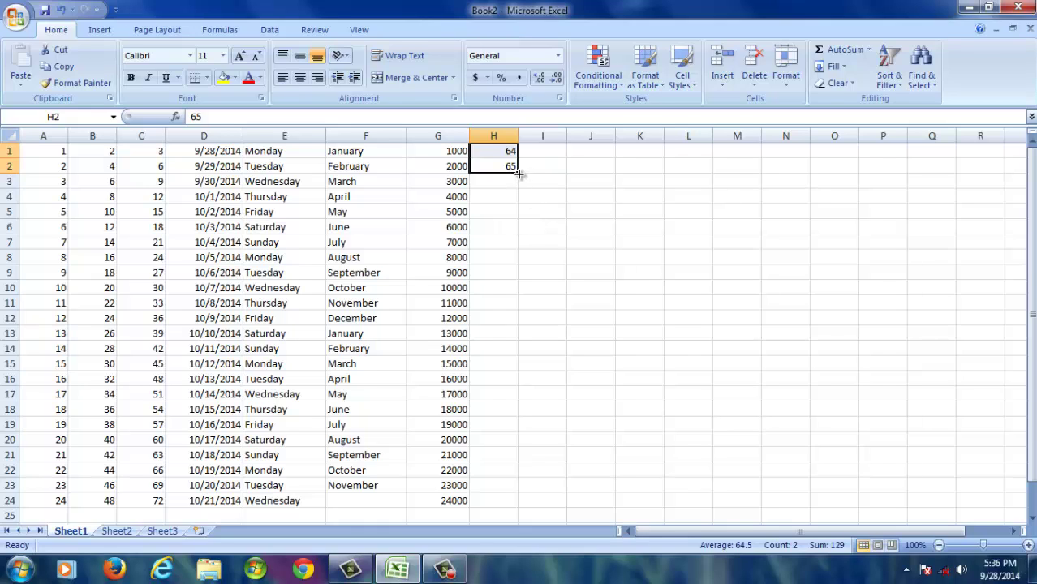
left_click_drag(518, 173, 523, 505)
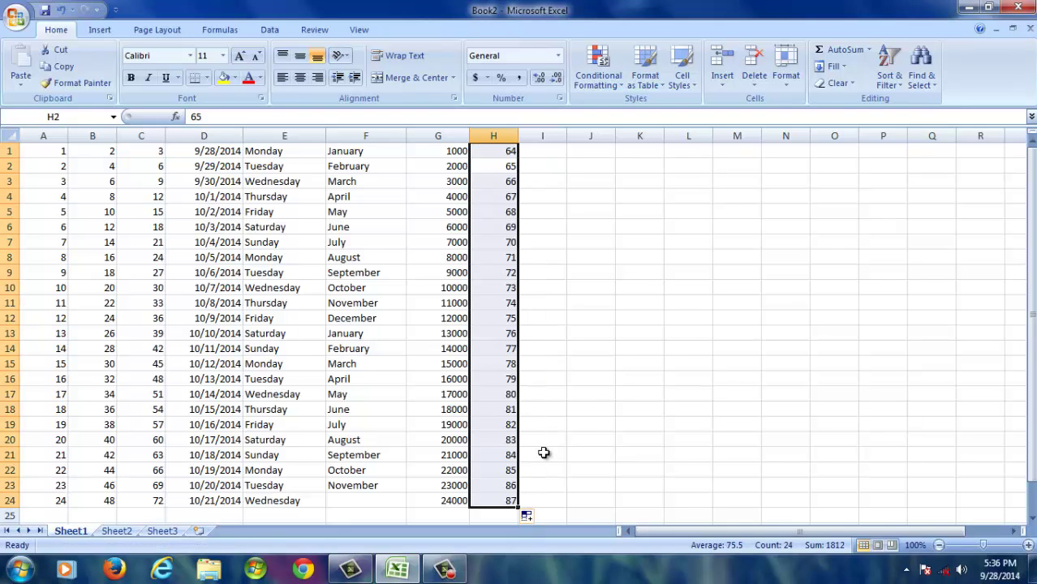
left_click(598, 389)
left_click(621, 299)
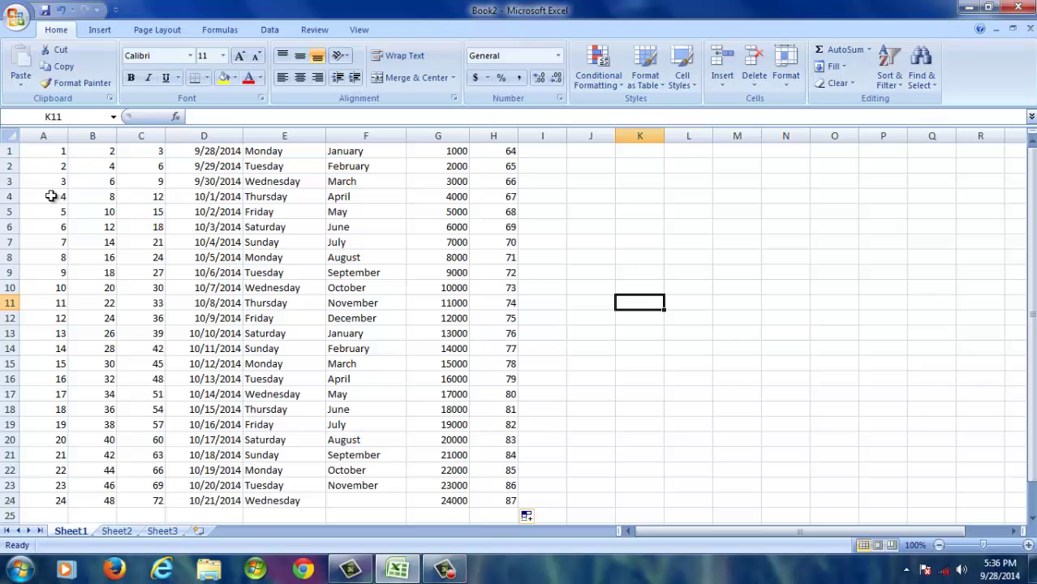